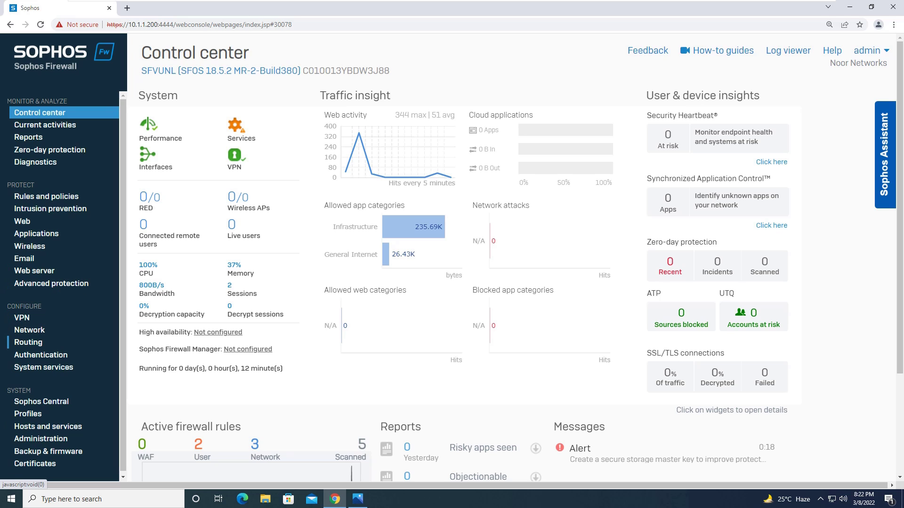
- Start adding an external authentication server with type Active Directory and the name AD Server
click(41, 355)
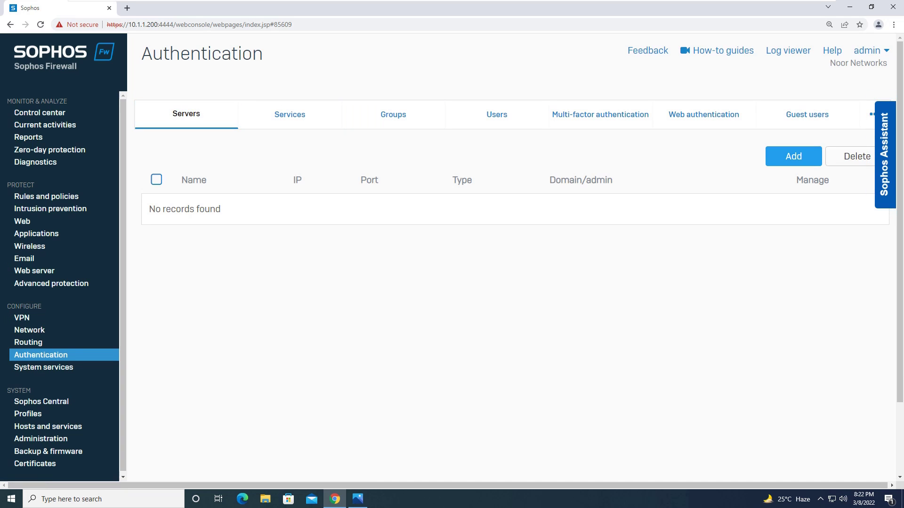
click(794, 155)
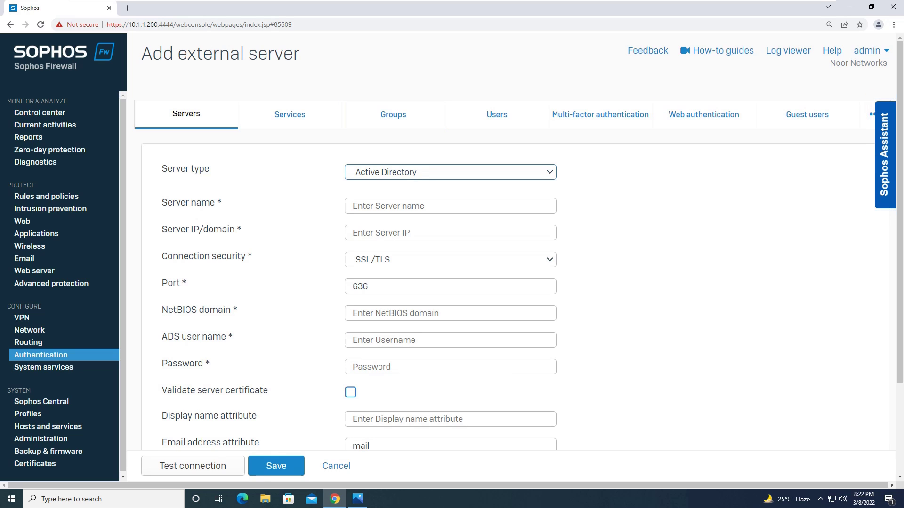
key(alt+Down)
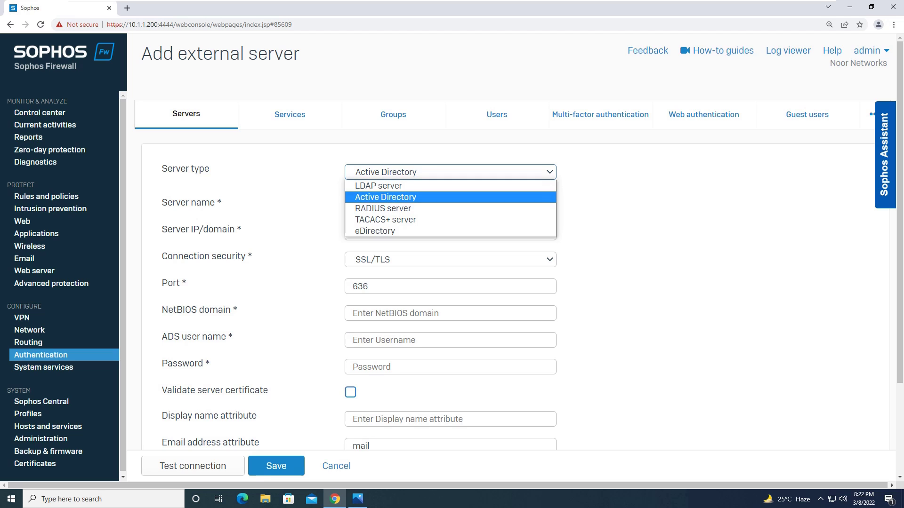
key(Return)
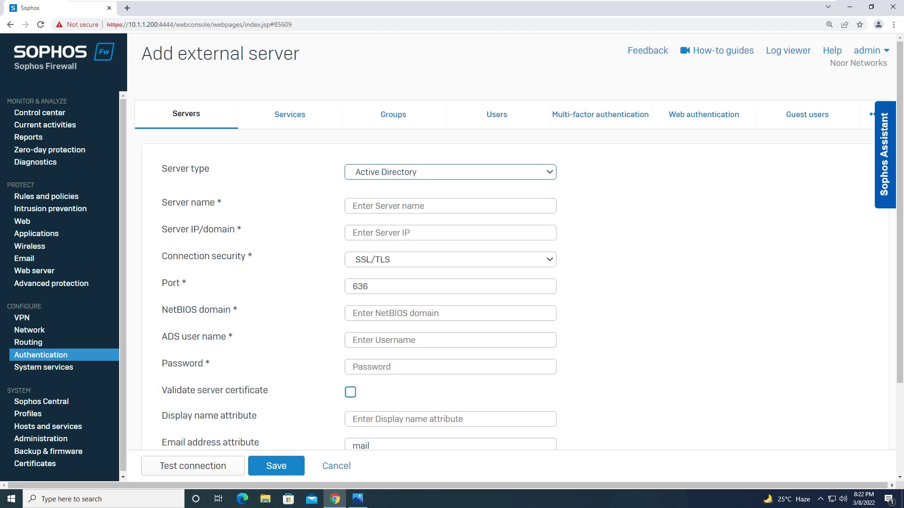
click(353, 206)
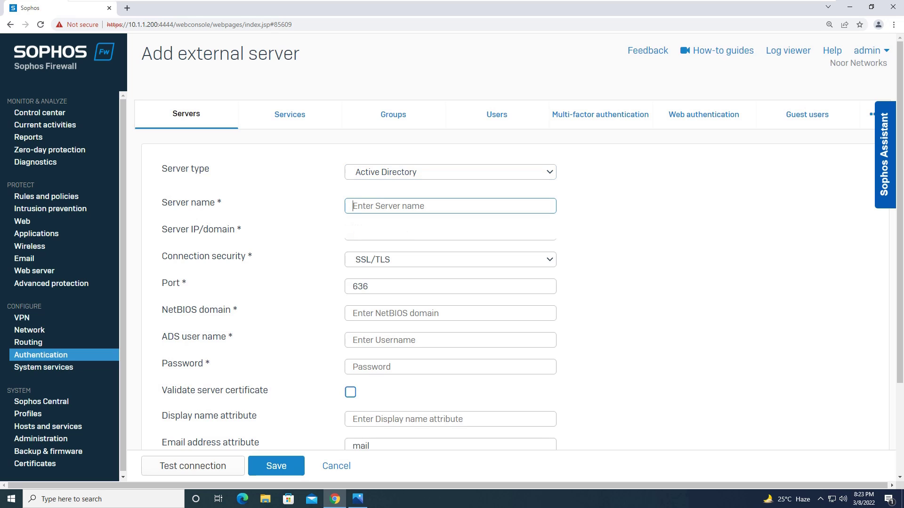
text(AD Server)
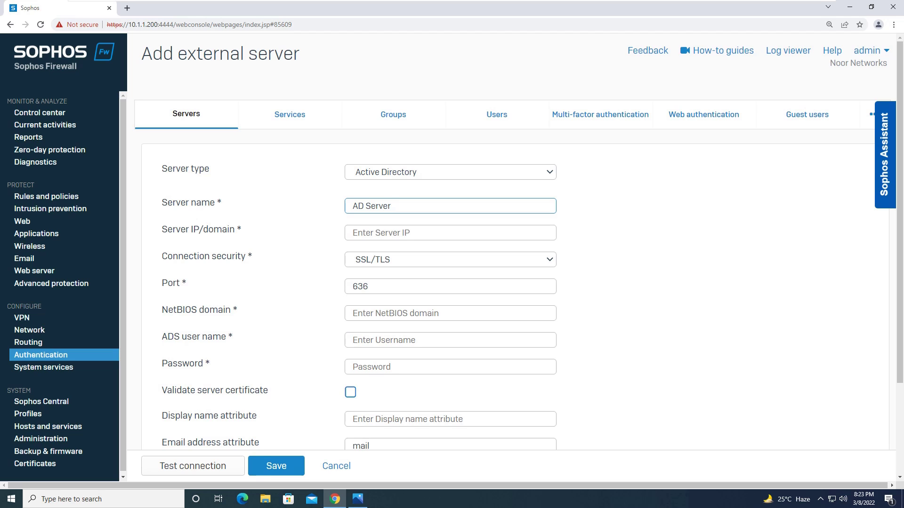
- Check the Active Directory server's IP address in the Sophos LAB network diagram and view the AD-Server virtual machine
click(451, 233)
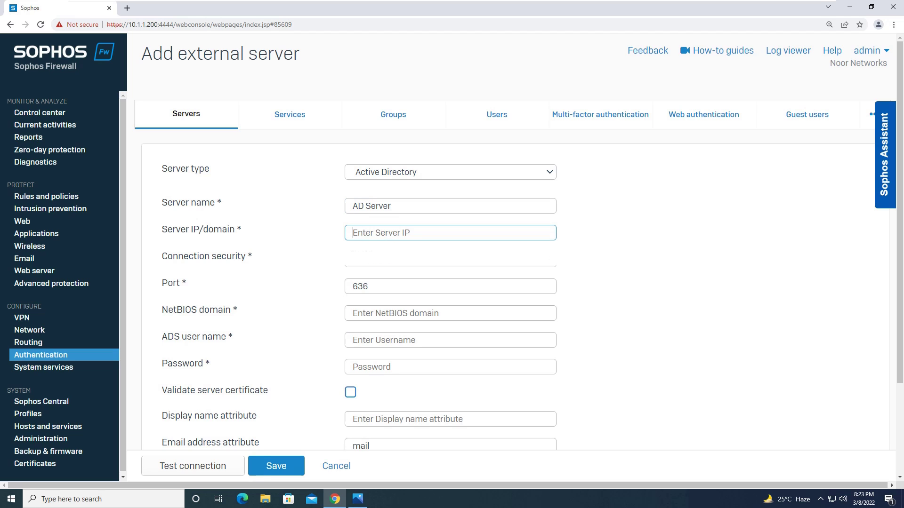
key(alt+Tab)
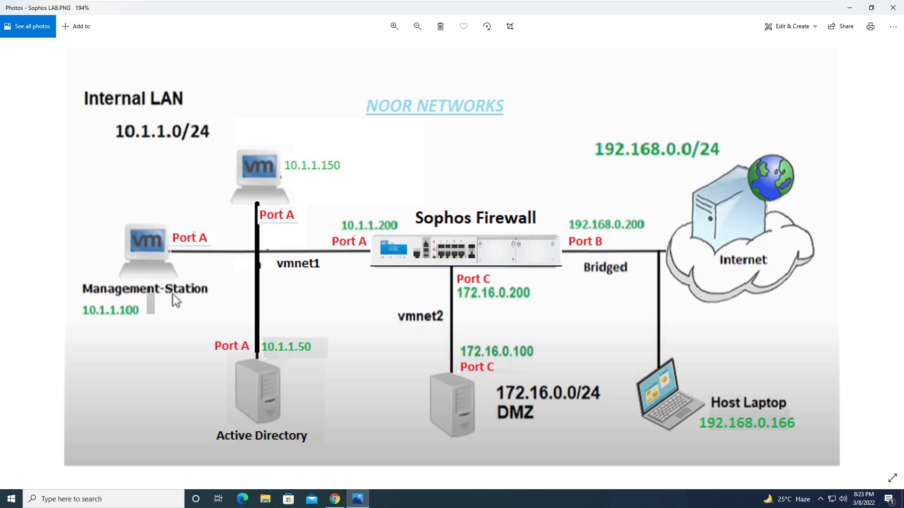
click(850, 8)
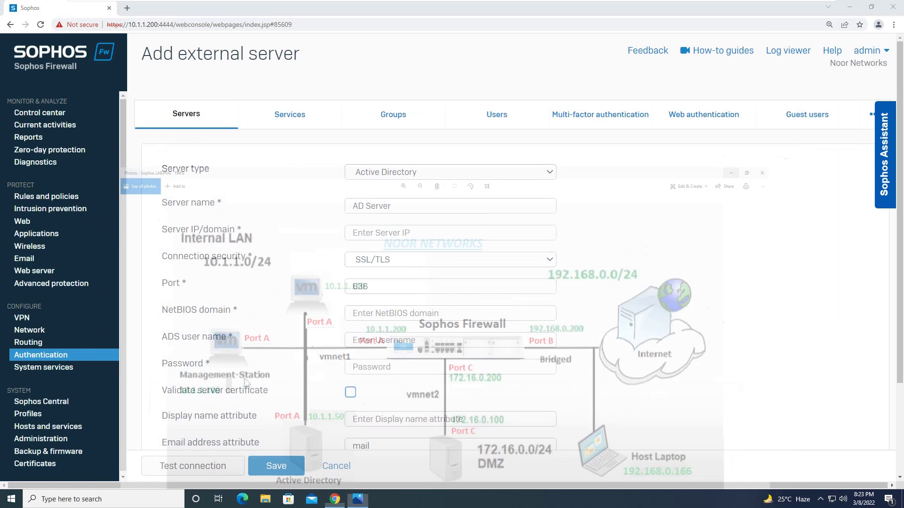
mouse_move(497, 2)
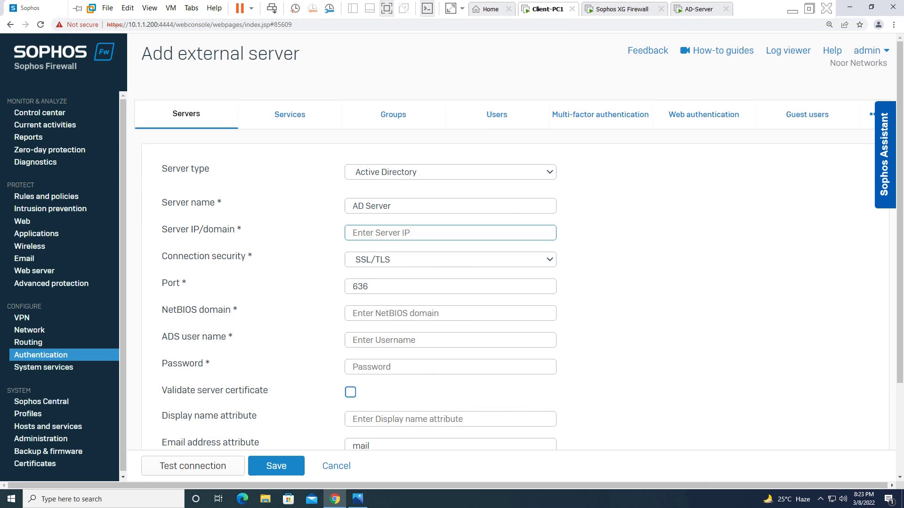
click(698, 10)
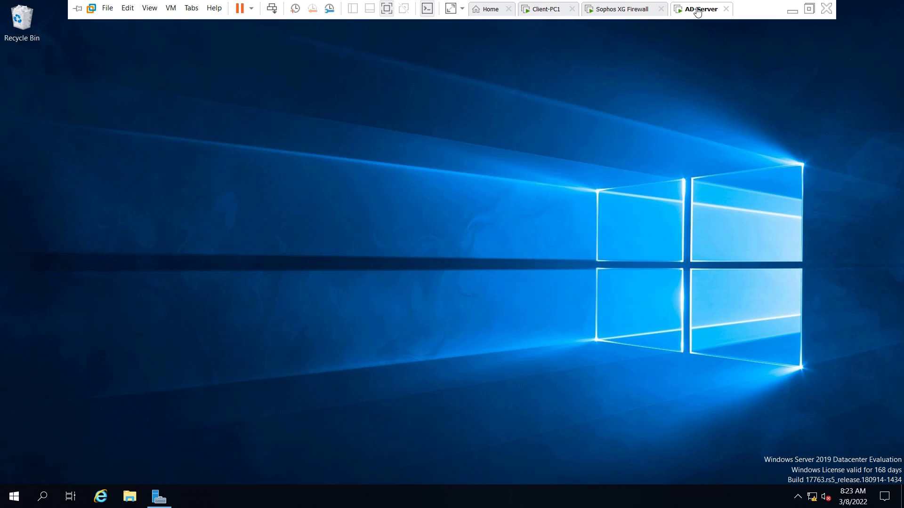
click(544, 14)
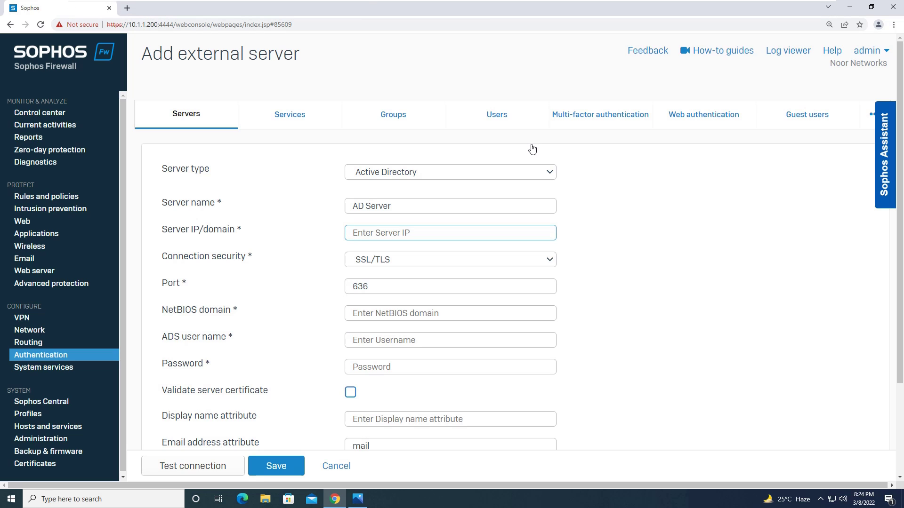
- Set the external server's IP to 10.1.1.50 and its connection security to Plaintext
click(424, 238)
text(10.1.1.50)
click(406, 264)
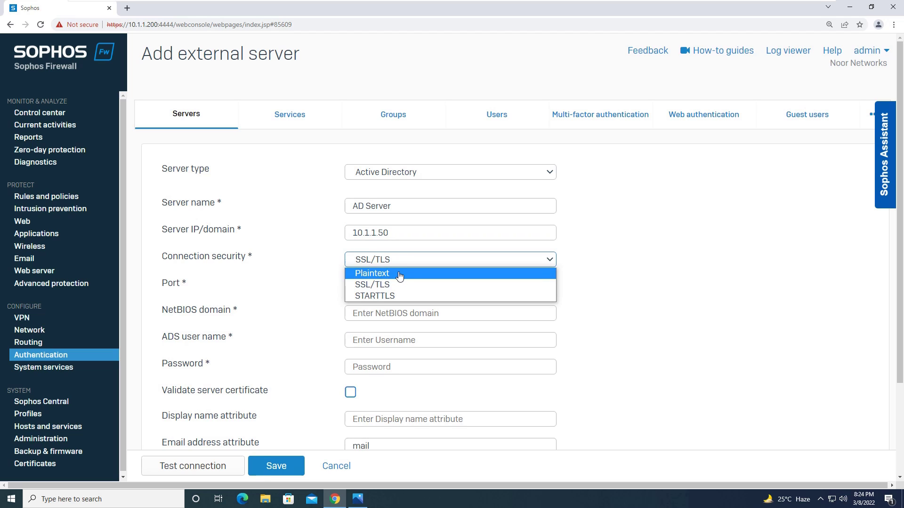
click(398, 274)
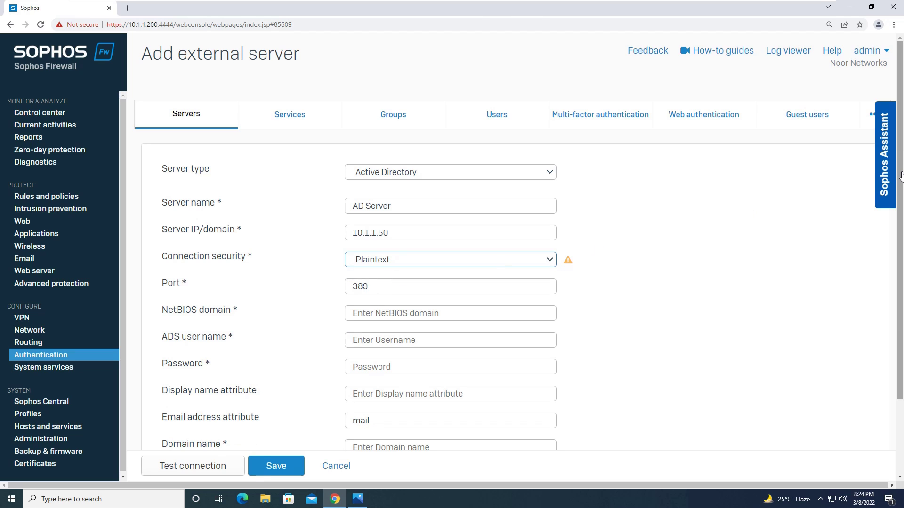
- Switch to the AD-Server virtual machine and view the noornetworks.com domain's properties in Active Directory Users and Computers to find its NetBIOS name
drag(901, 176, 900, 226)
click(366, 267)
mouse_move(753, 4)
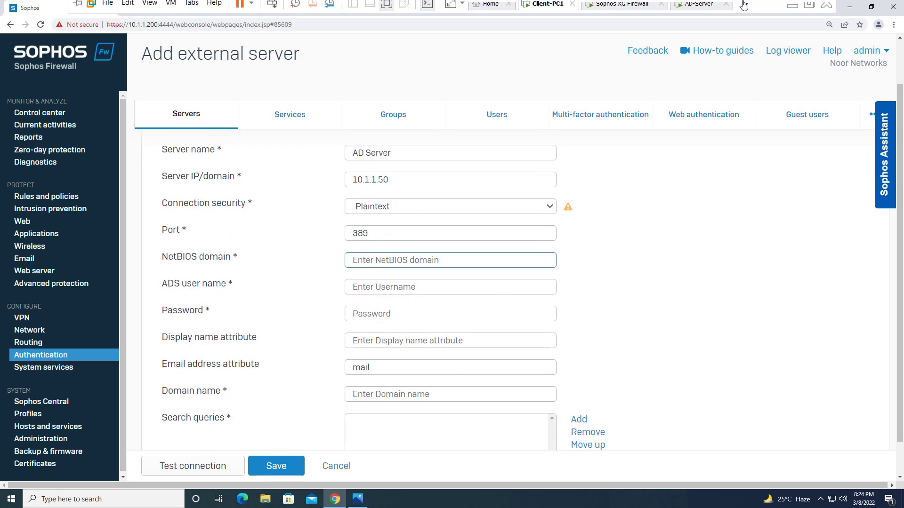
click(705, 10)
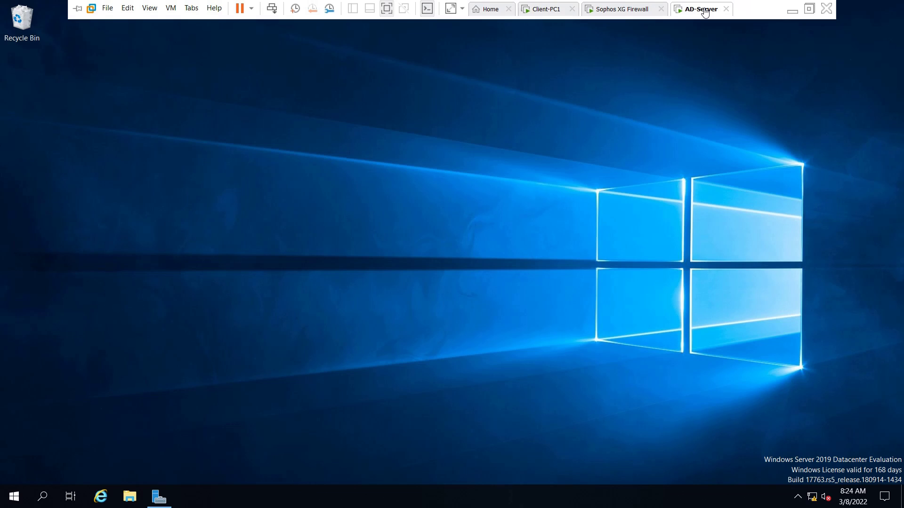
click(153, 504)
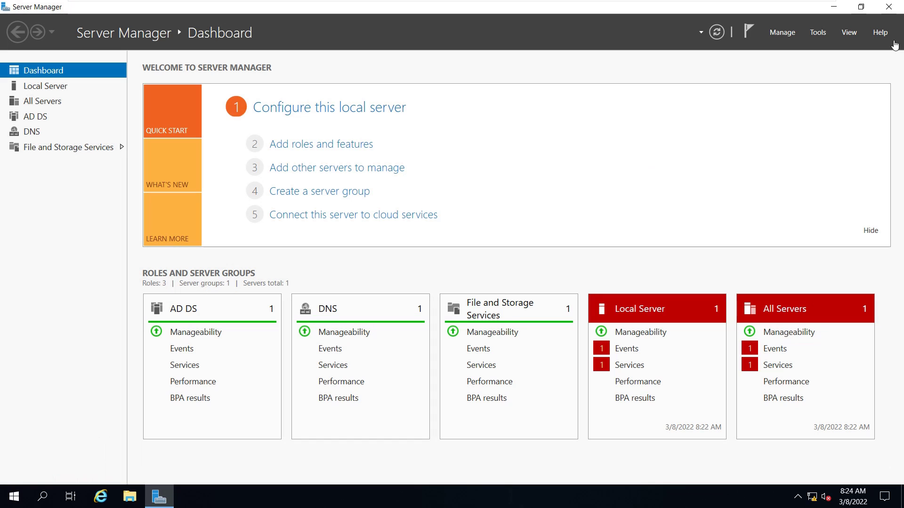
click(817, 32)
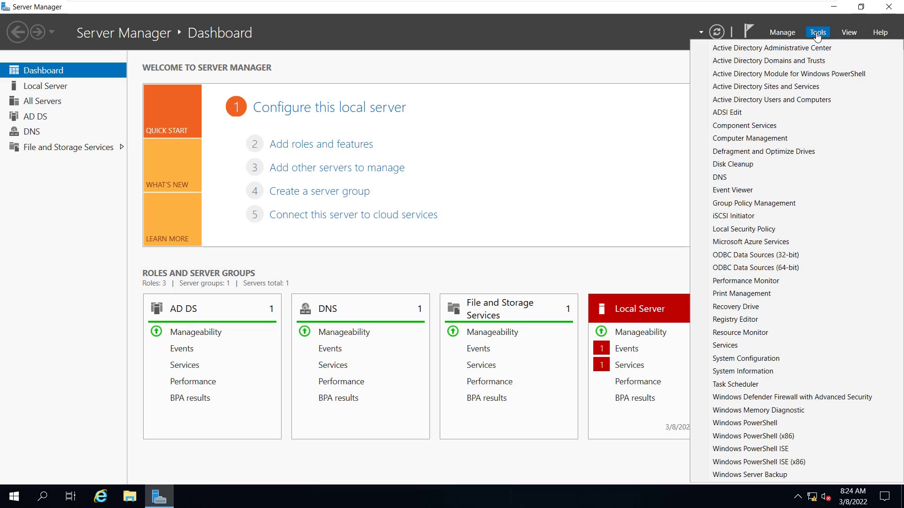
click(775, 104)
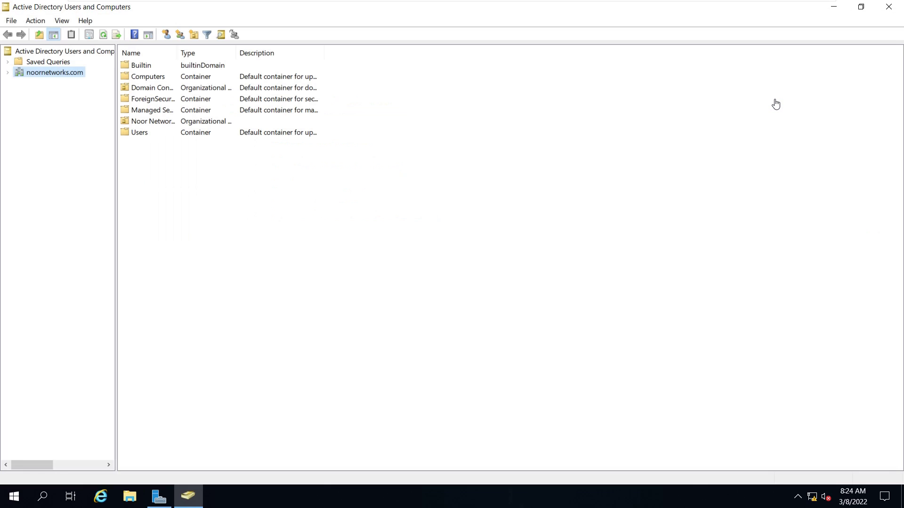
right_click(64, 75)
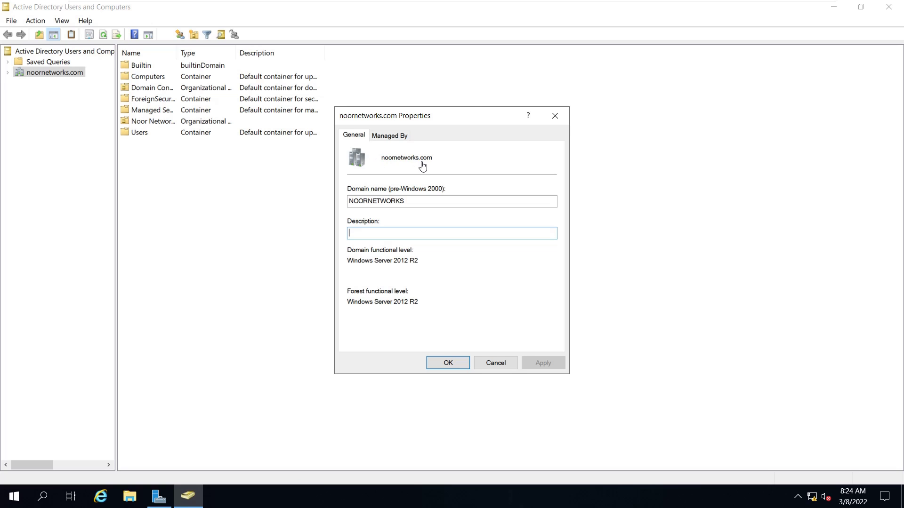
- Return to the Client-PC1 virtual machine and set the external server's NetBIOS domain to noornetworks
mouse_move(753, 2)
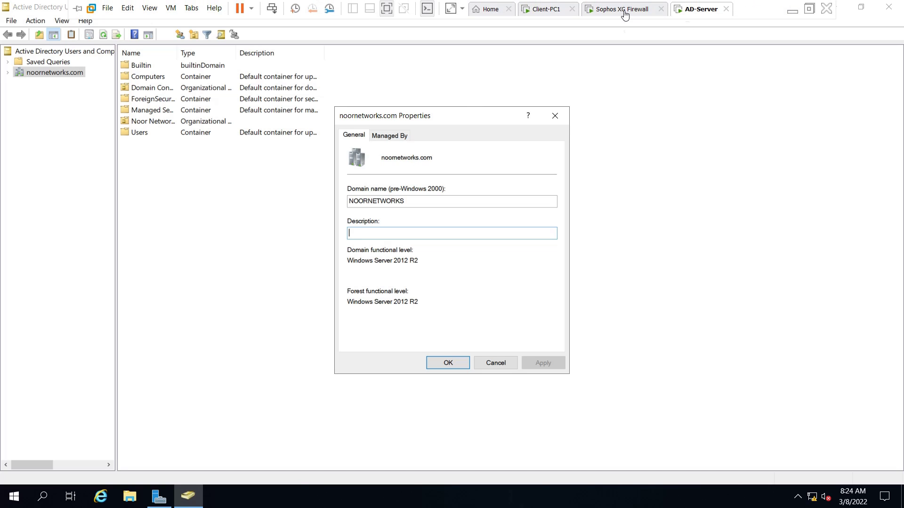
click(629, 14)
click(540, 13)
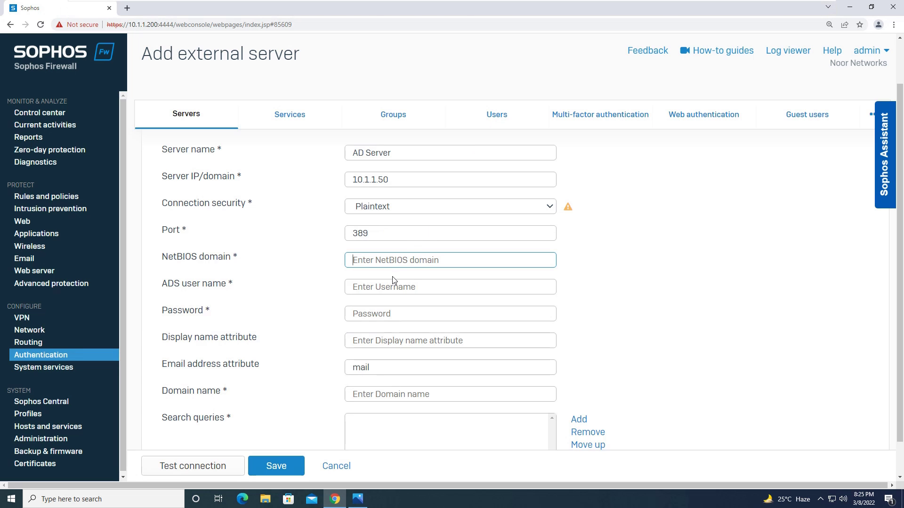
text(noornetworks)
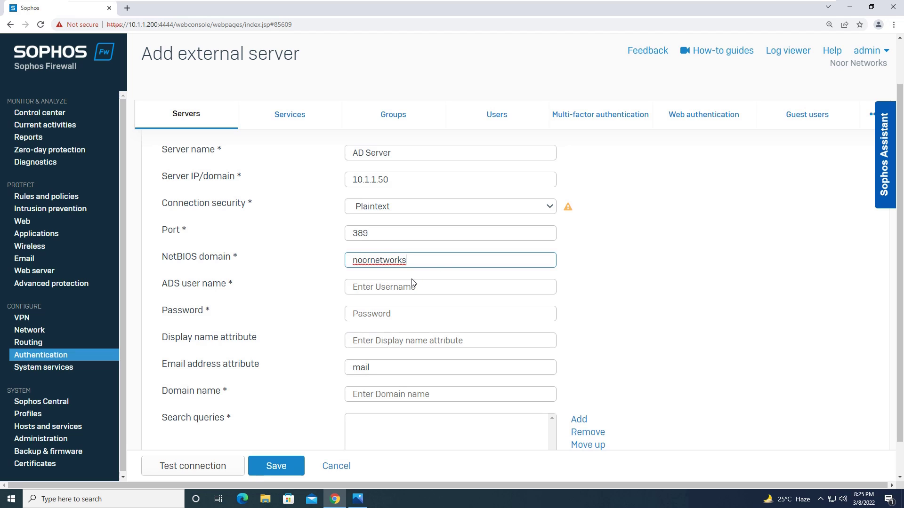
- Set the ADS user name to administrator and enter the account password
click(397, 287)
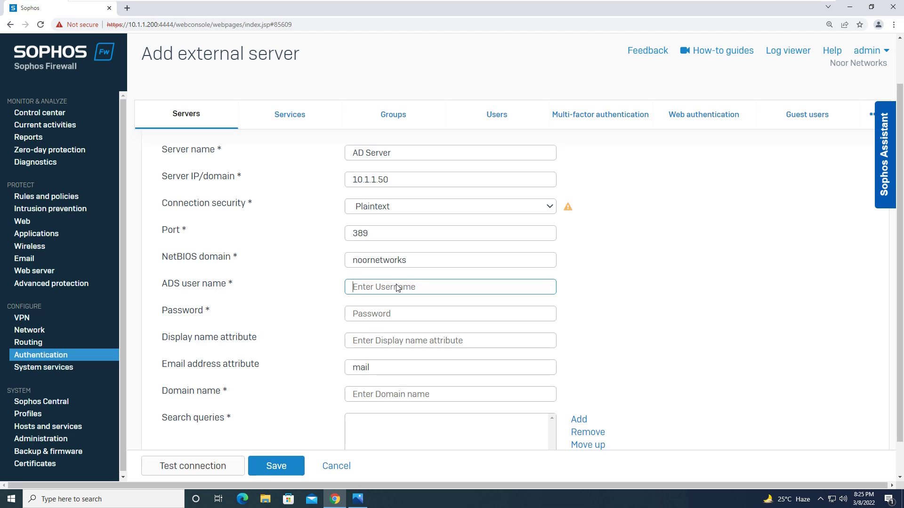
text(administrator)
click(414, 315)
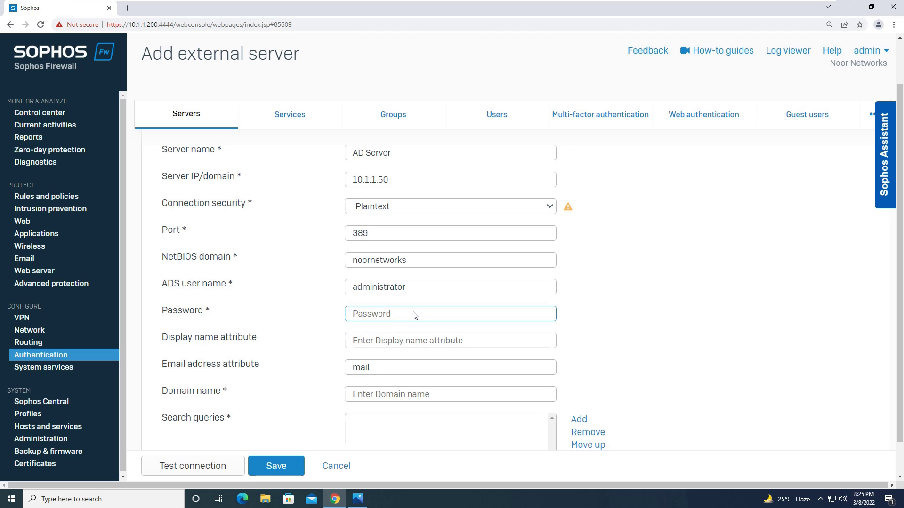
text(**********)
- Look up the full domain name among the local server's properties in Server Manager on the AD-Server virtual machine
drag(899, 215, 899, 267)
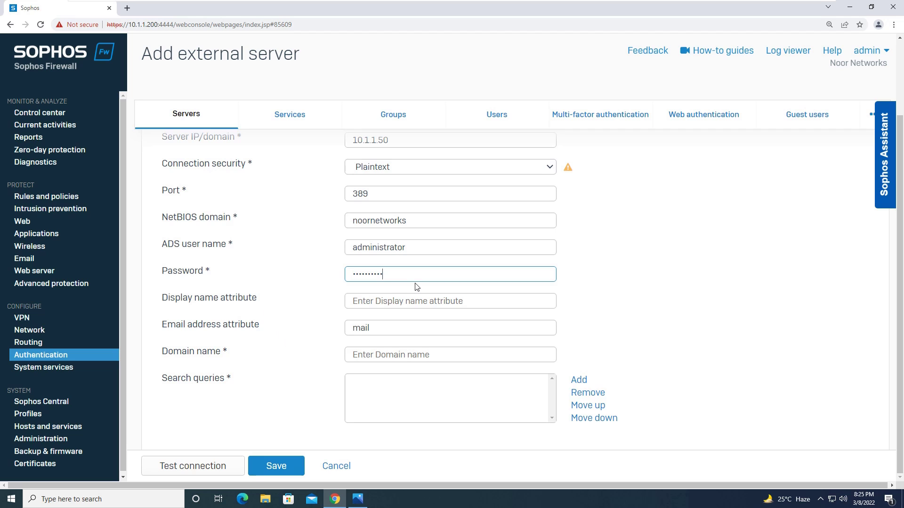
click(376, 359)
mouse_move(666, 4)
click(704, 10)
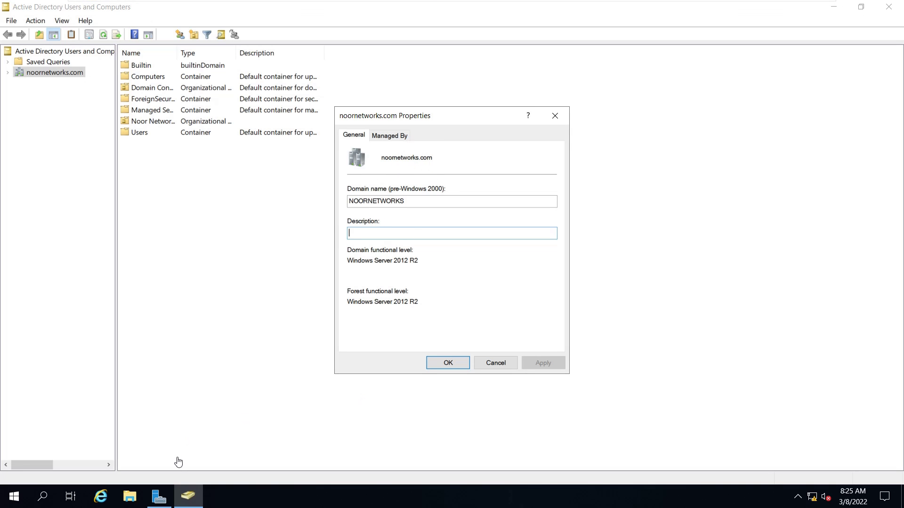
click(161, 496)
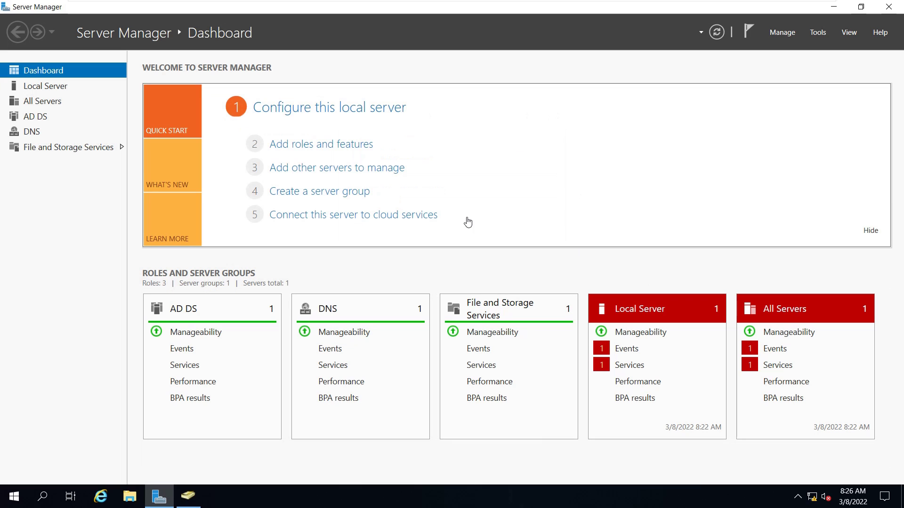
click(50, 87)
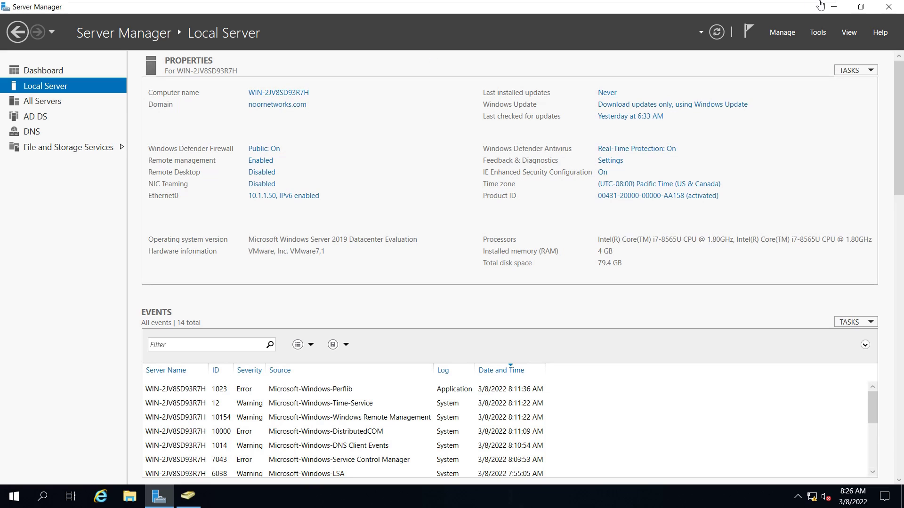
- Return to Client-PC1 and enter noornetworks.com as the external server's domain name
mouse_move(644, 6)
click(549, 9)
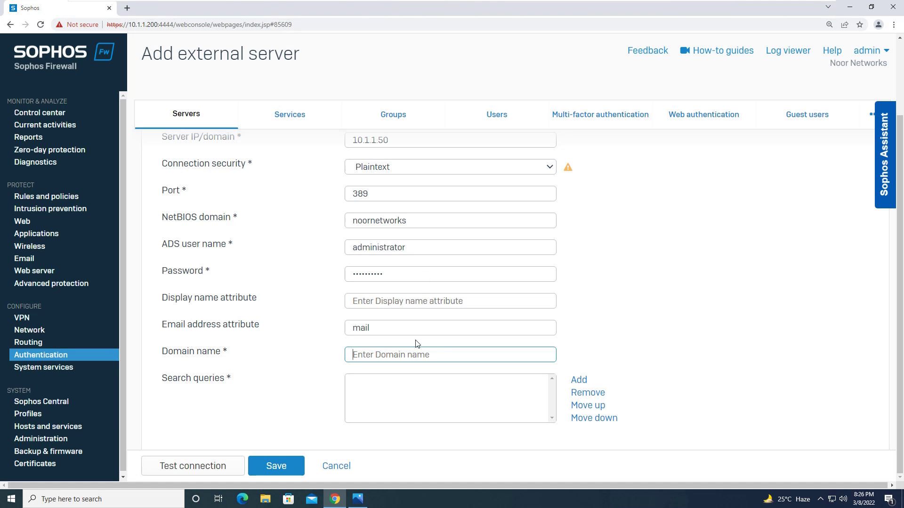
text(noornet)
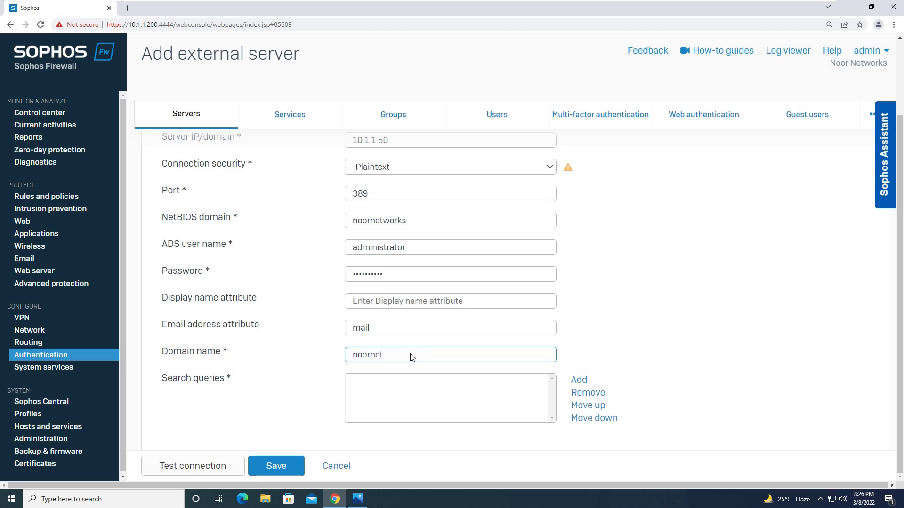
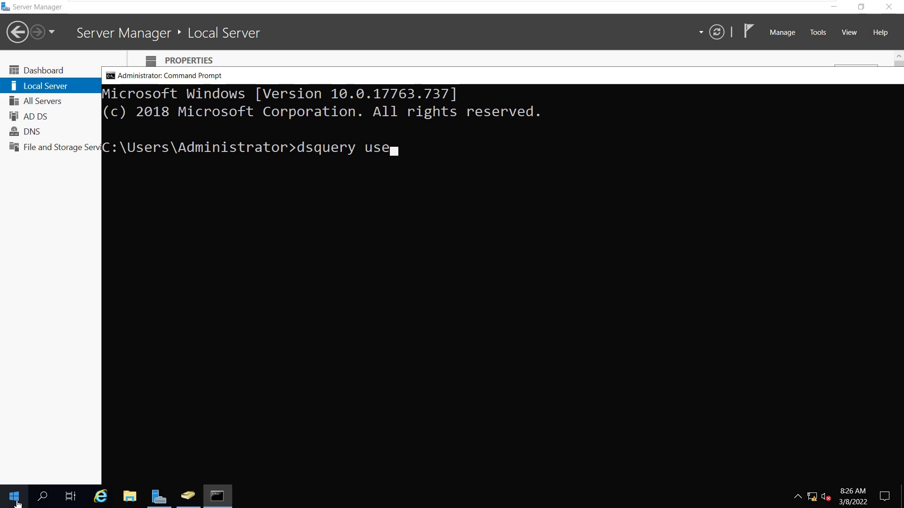
- Run "dsquery user -name administrator" in AD-Server's Command Prompt and select the DC=noornetworks,DC=com part of the output
text(-name administrator)
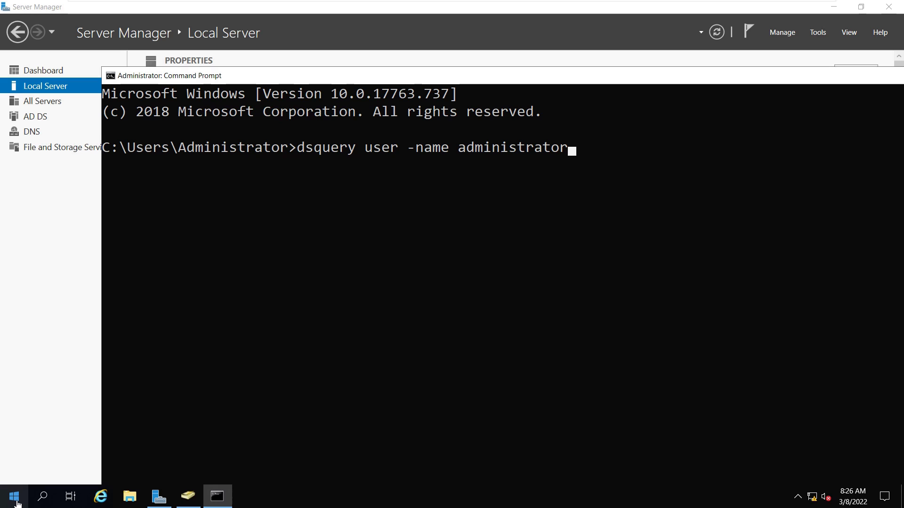
key(Return)
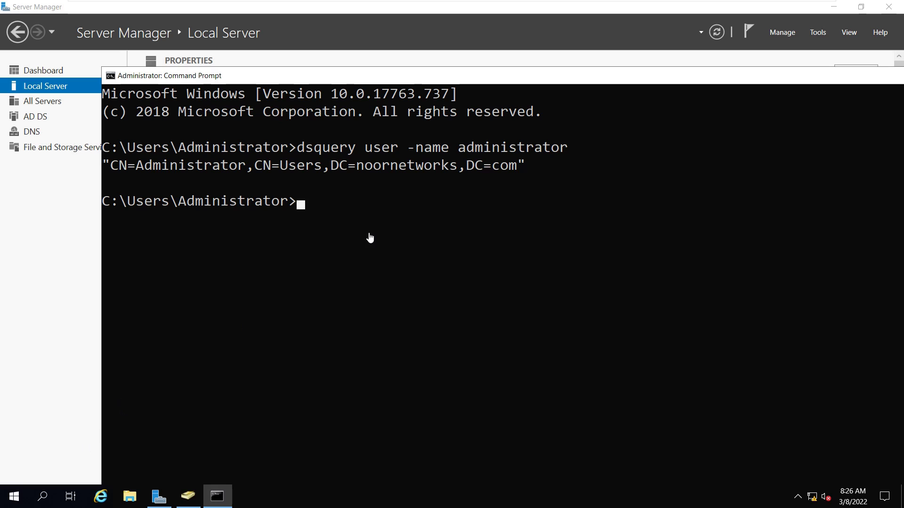
drag(332, 165, 514, 175)
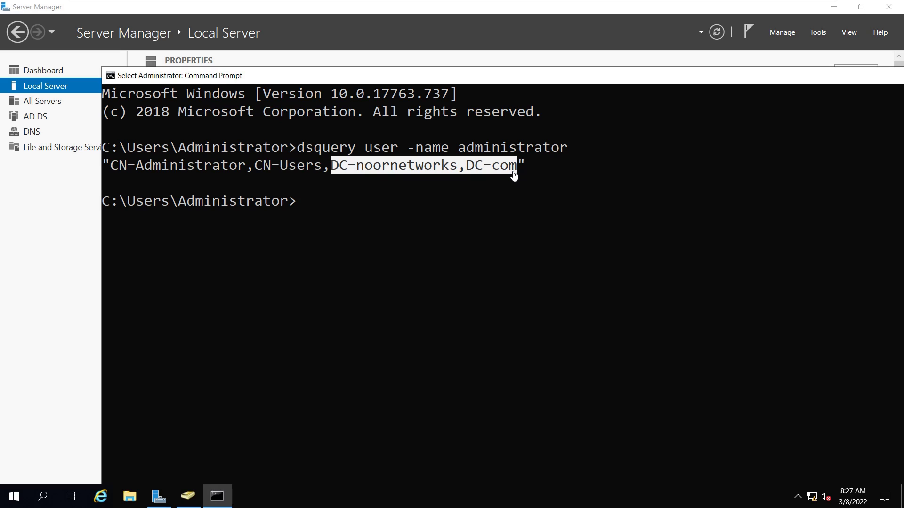
- Copy the DC=noornetworks,DC=com part of the dsquery output in AD-Server's Command Prompt
right_click(514, 175)
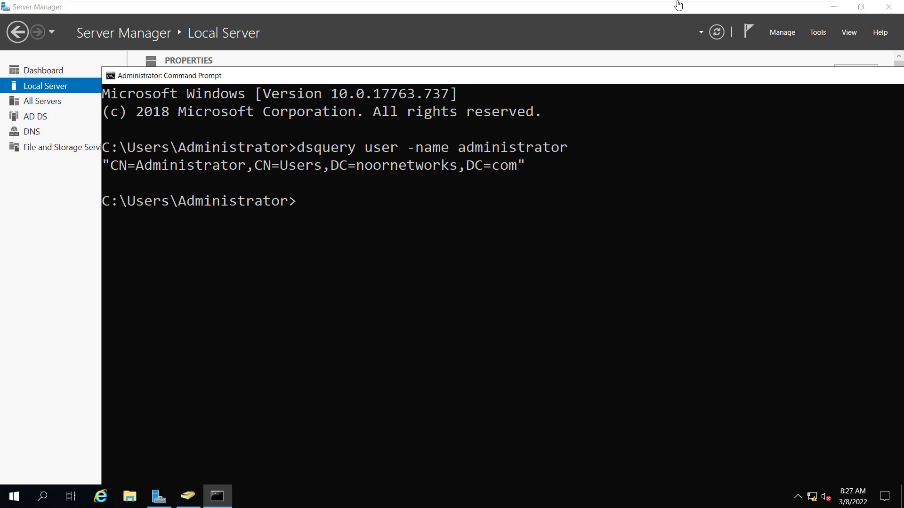
mouse_move(645, 5)
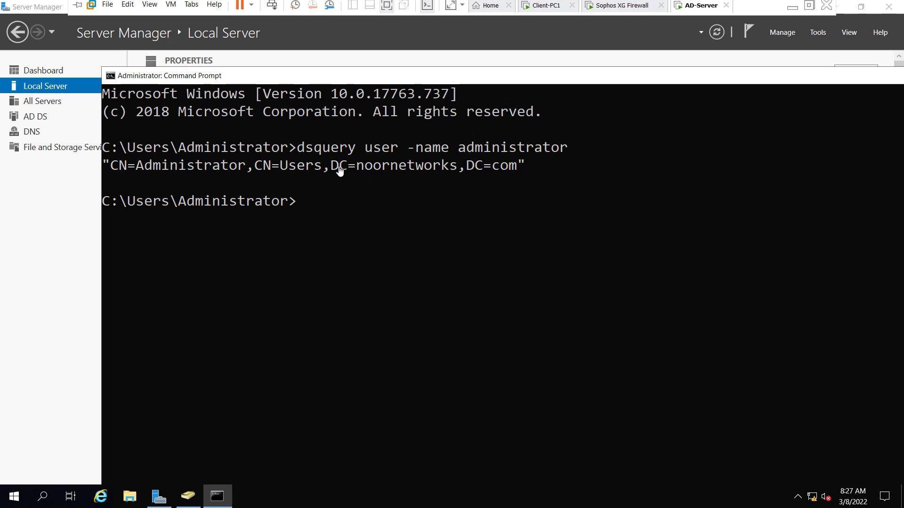
drag(340, 170, 512, 169)
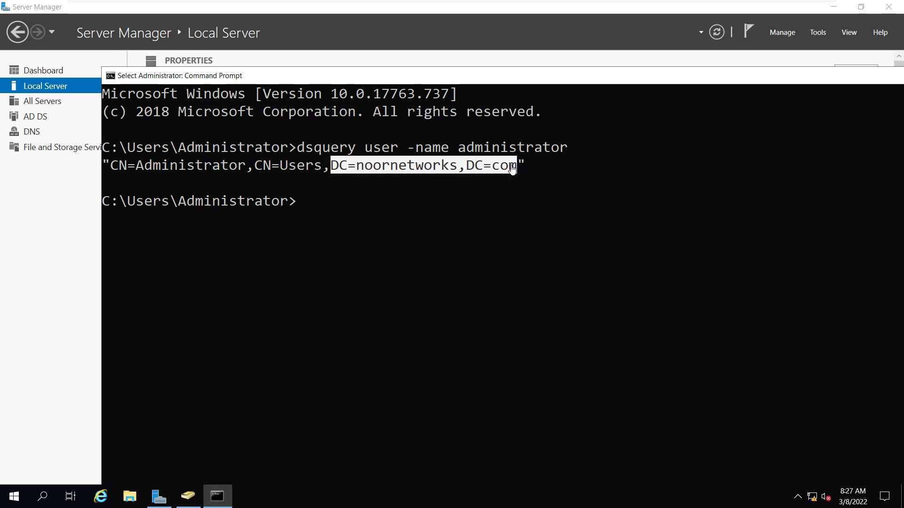
right_click(512, 169)
- Switch to Client-PC1 and add DC=noornetworks,DC=com as a search query for the external server
mouse_move(611, 3)
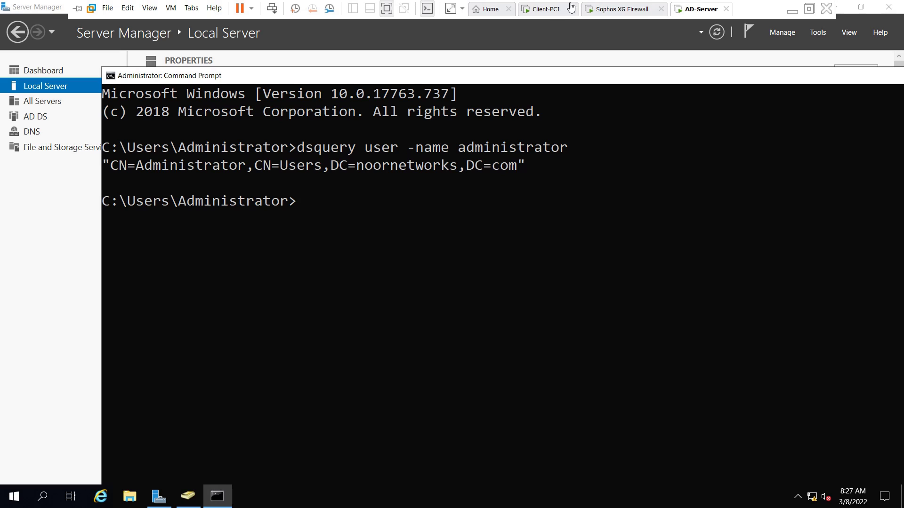
click(551, 11)
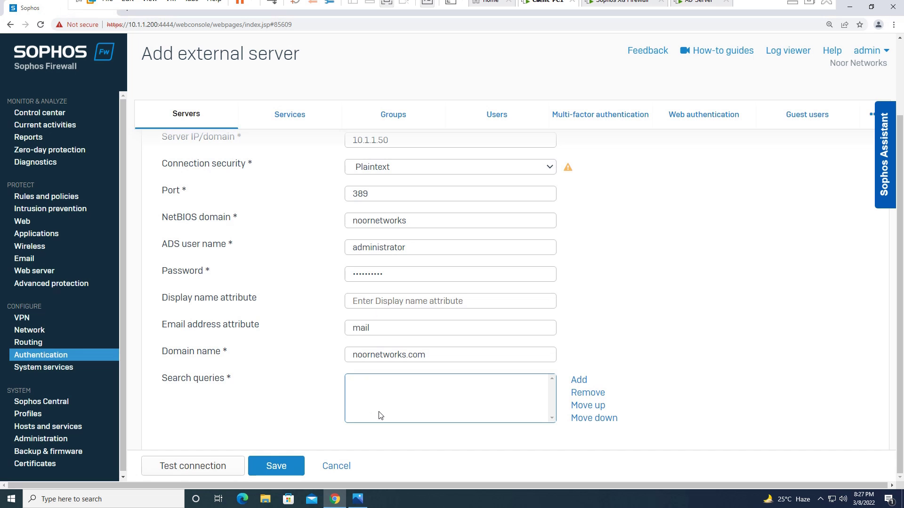
click(585, 382)
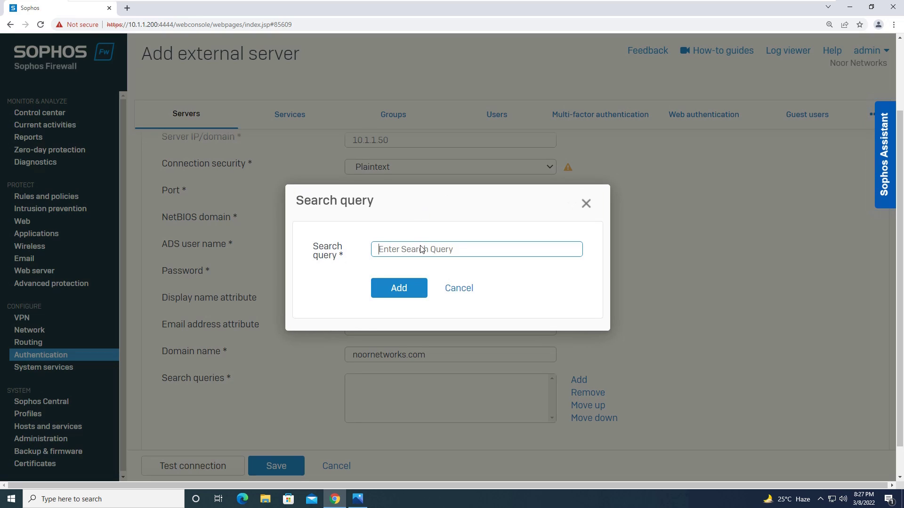
key(ctrl+v)
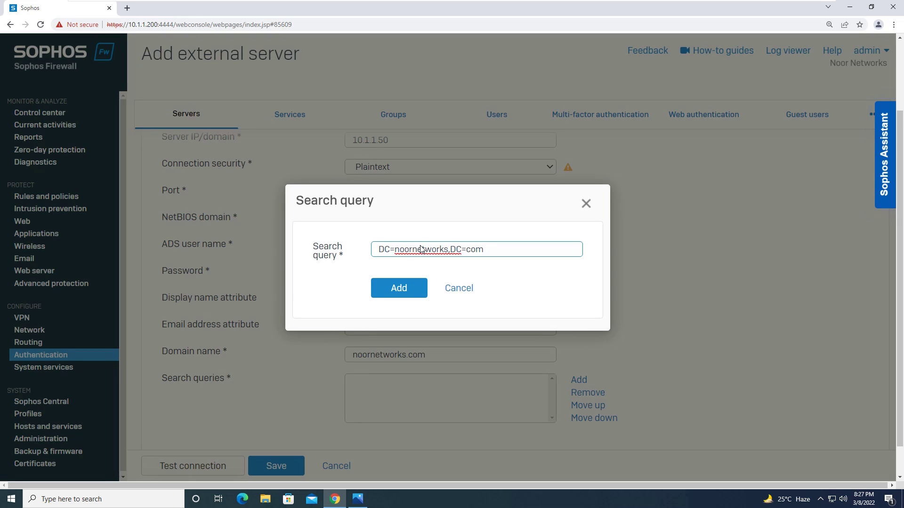
click(409, 287)
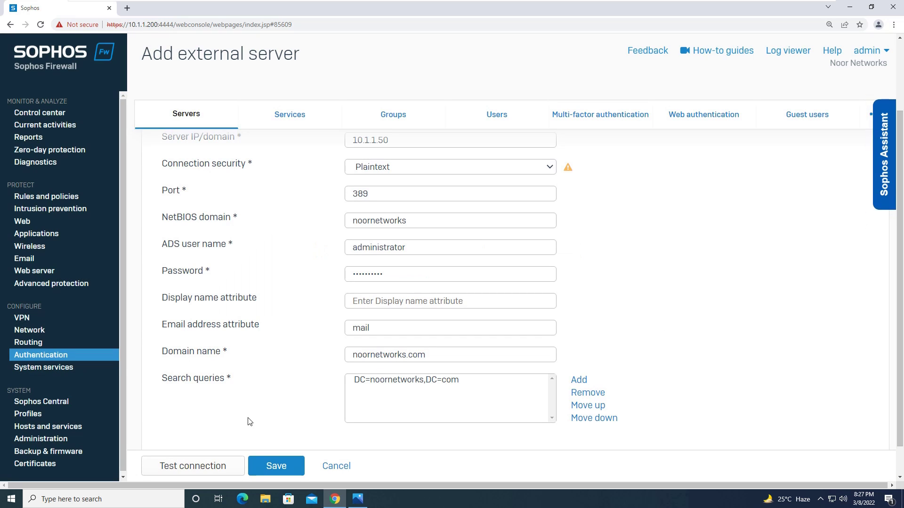
- Test the connection to the AD server and save the external server
click(187, 466)
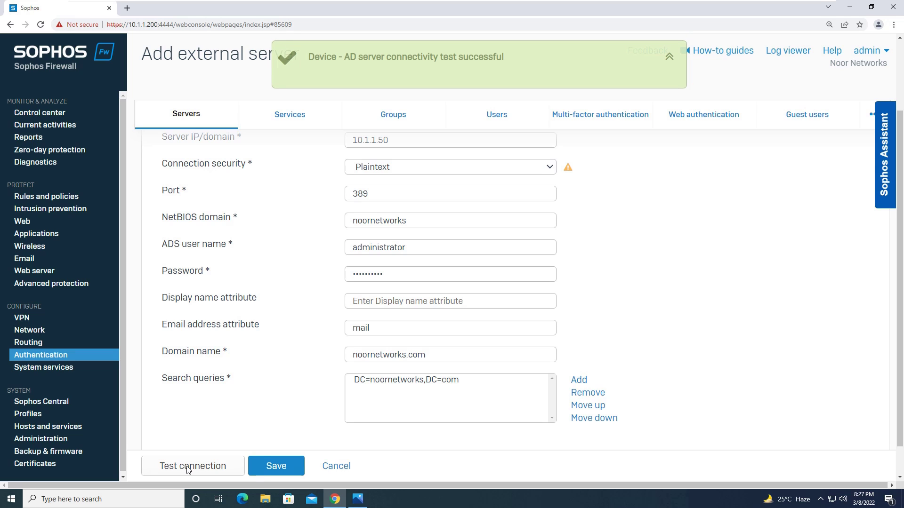
click(282, 466)
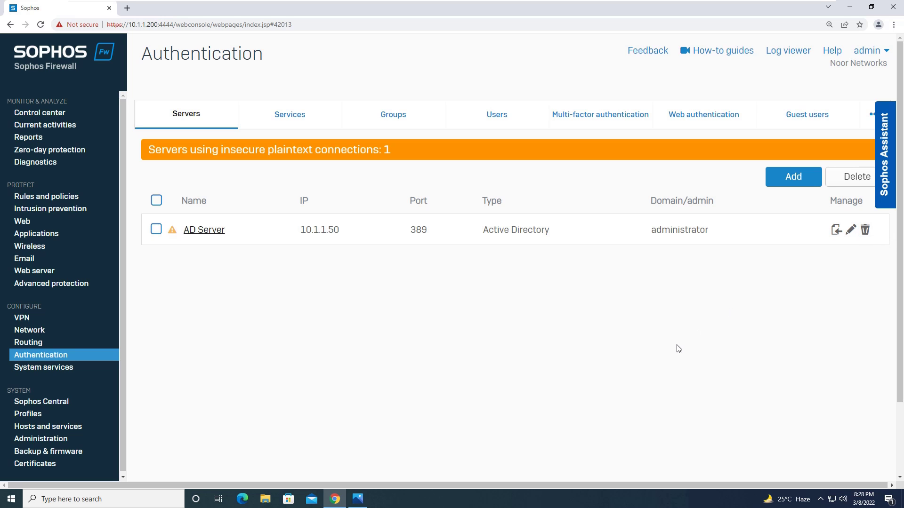
- Check the firewall's existing authentication users and groups, and return to the list of servers
click(494, 118)
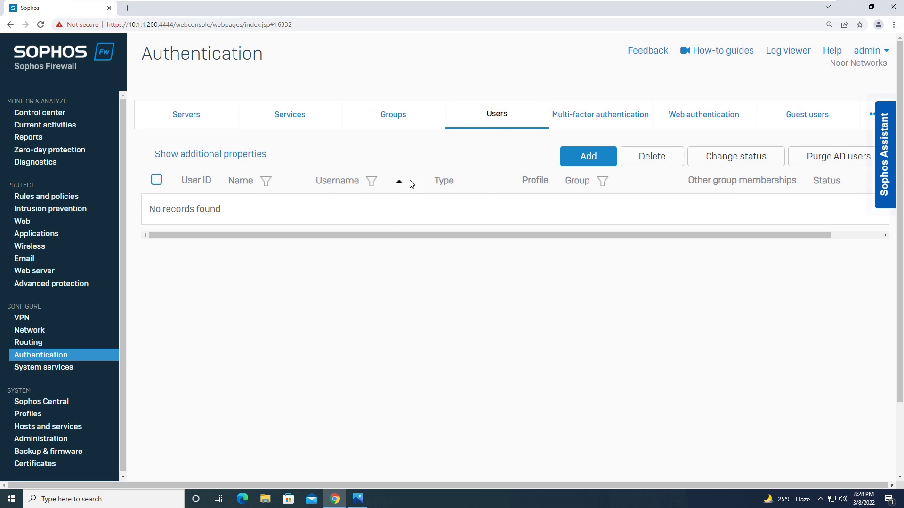
click(397, 117)
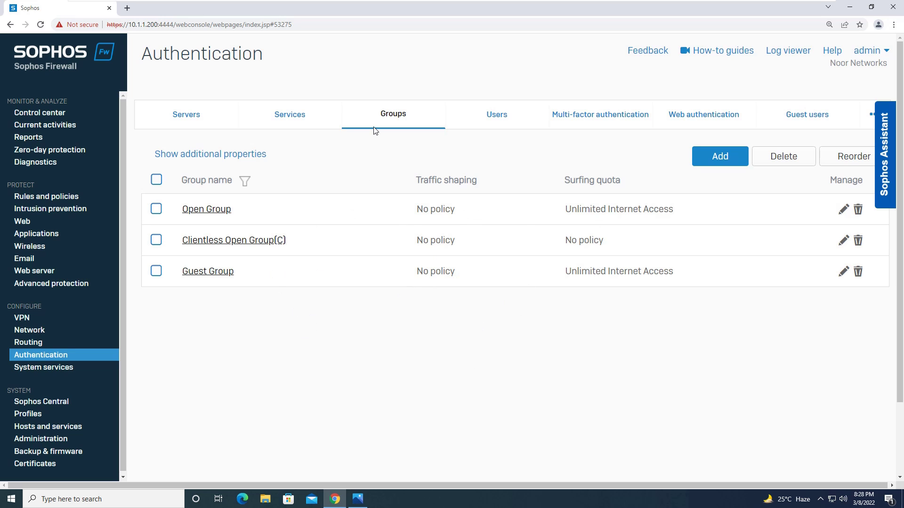
click(187, 116)
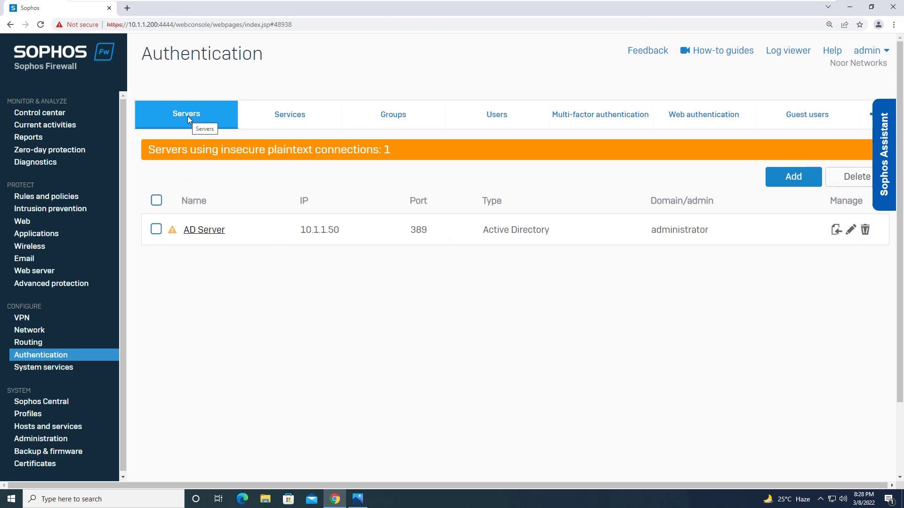
- Start the import group wizard for AD Server in a maximized window and submit DC=noornetworks,DC=com as the base DN
click(836, 234)
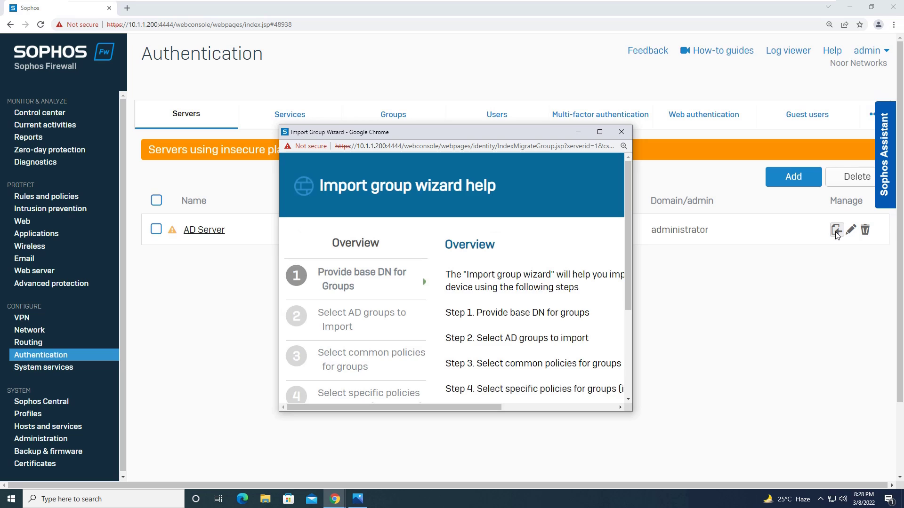
click(598, 132)
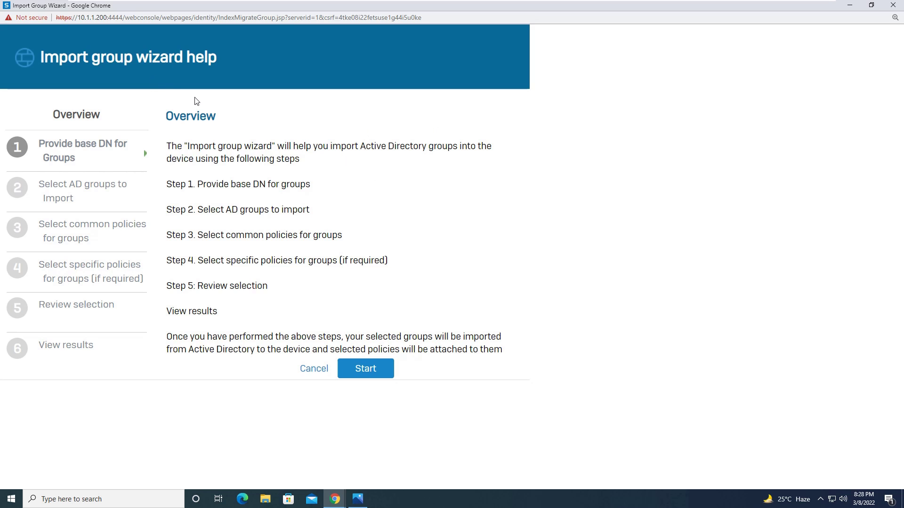
click(385, 370)
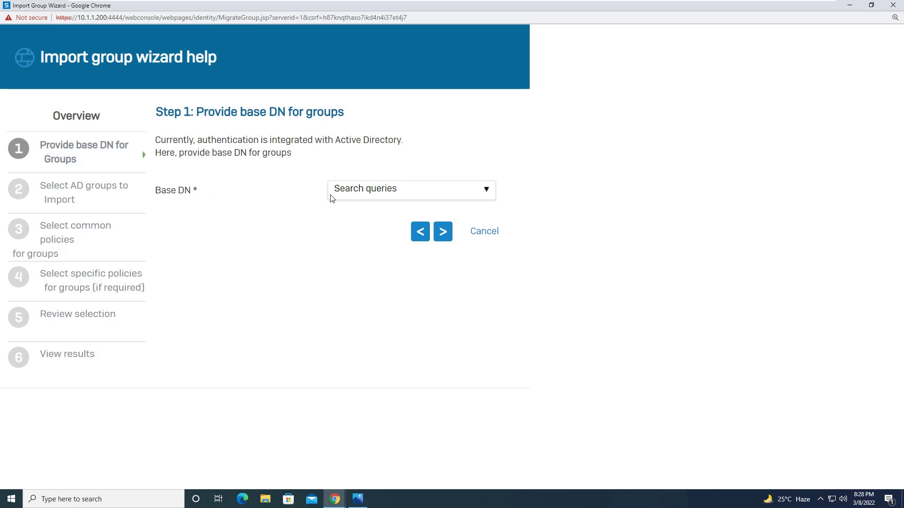
click(374, 194)
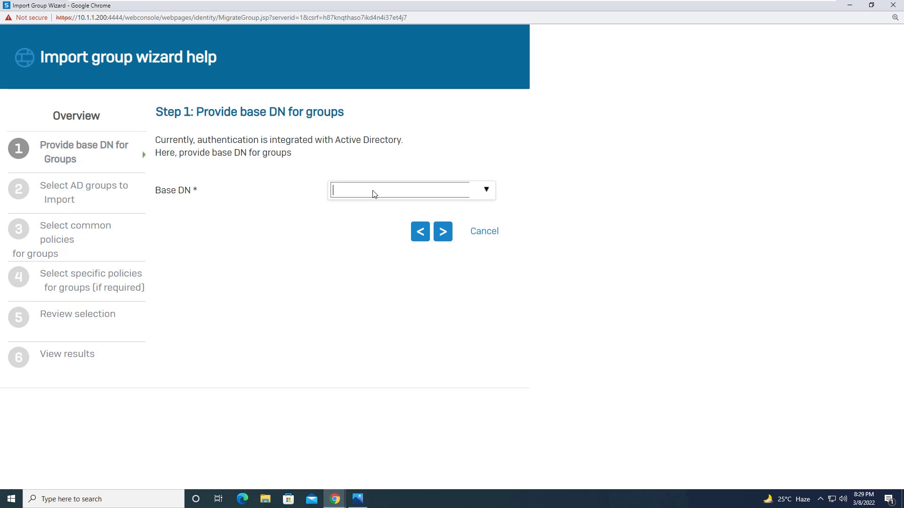
key(ctrl+v)
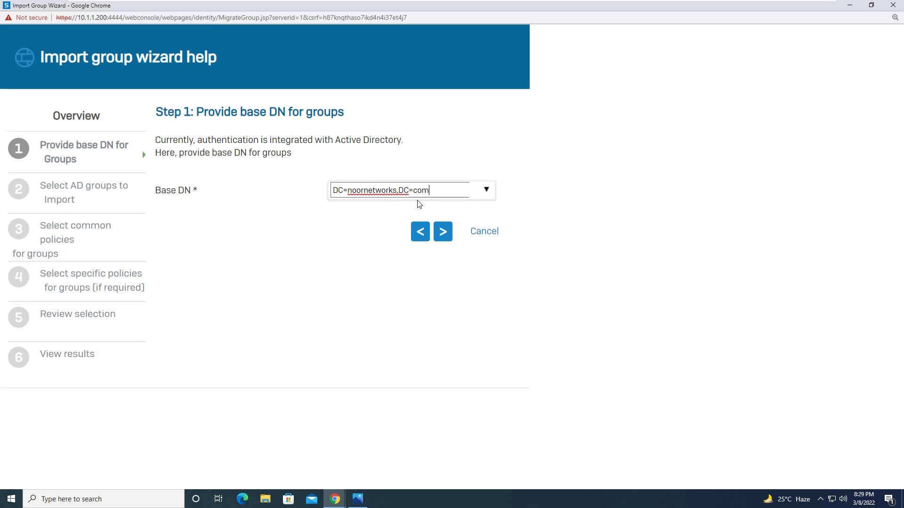
click(444, 234)
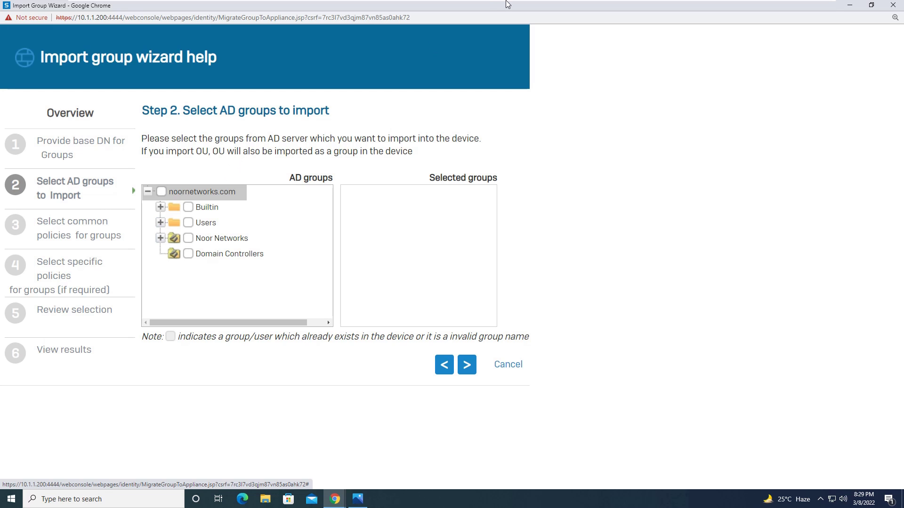
- Switch to the AD-Server virtual machine and expand the noornetworks.com domain in Active Directory Users and Computers
mouse_move(645, 4)
click(699, 9)
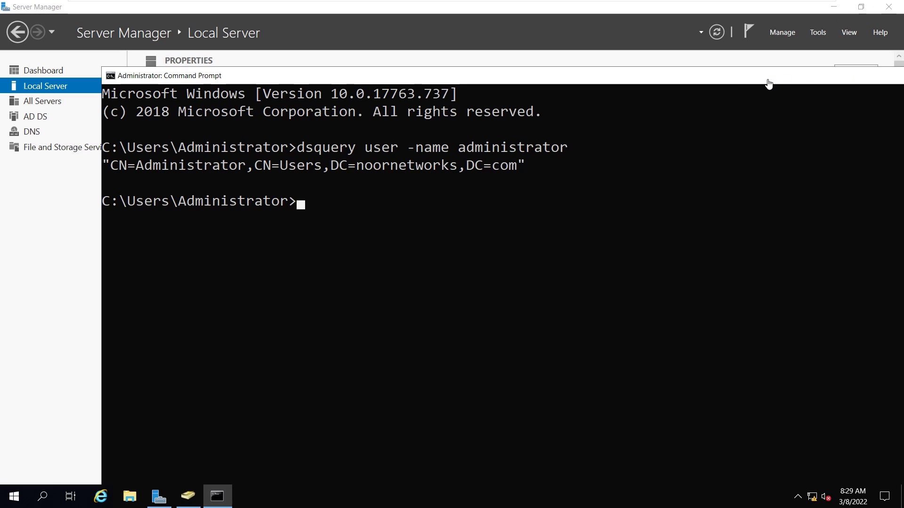
drag(638, 70, 513, 60)
click(804, 63)
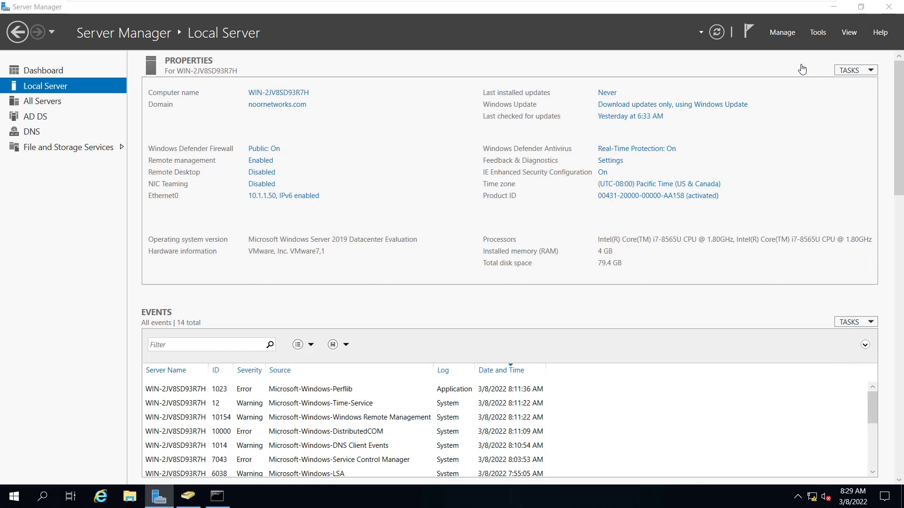
click(188, 496)
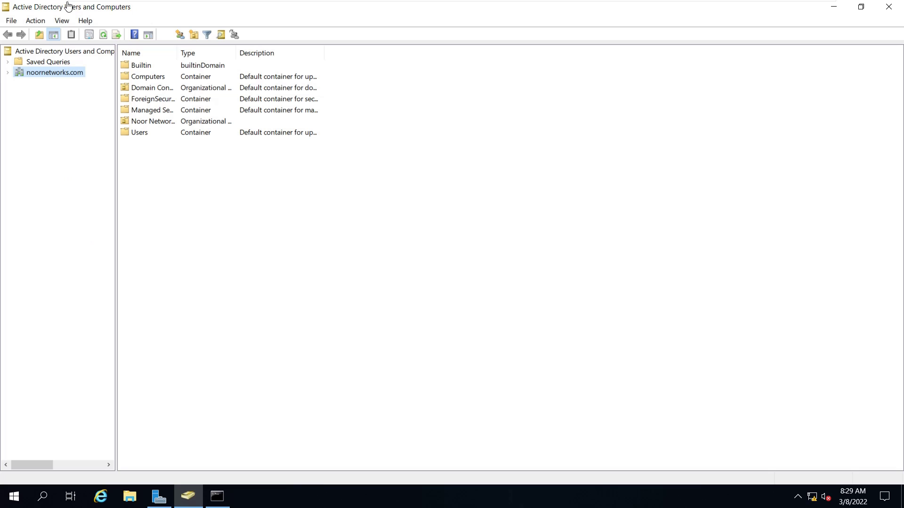
click(8, 73)
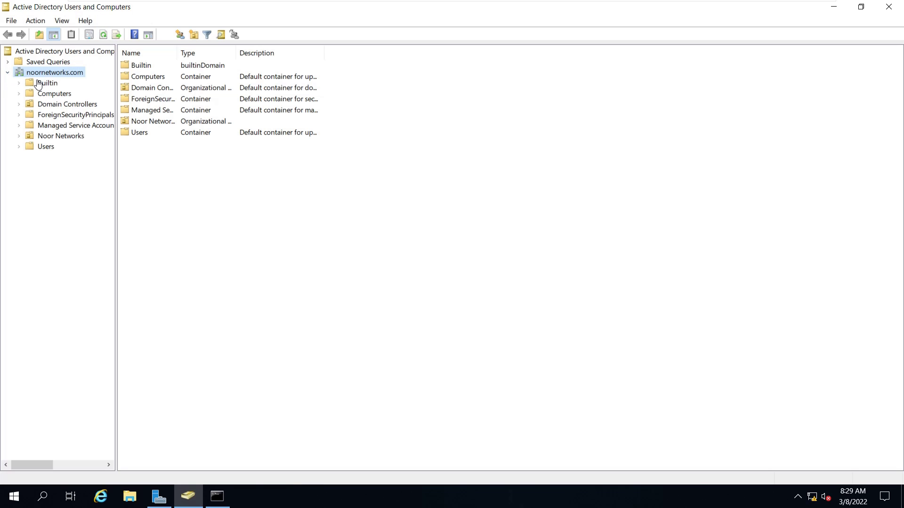
- Examine the members of the IT and Management organizational units under Noor Networks
click(56, 137)
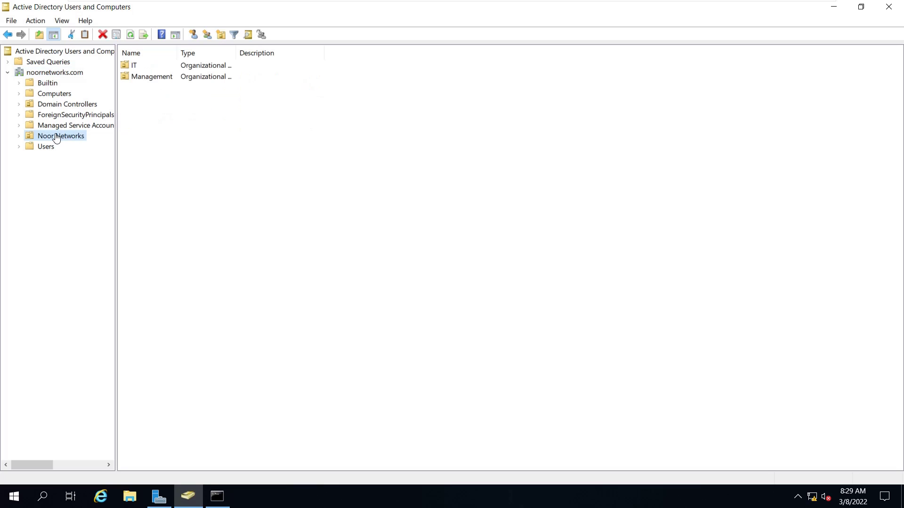
click(19, 137)
click(53, 149)
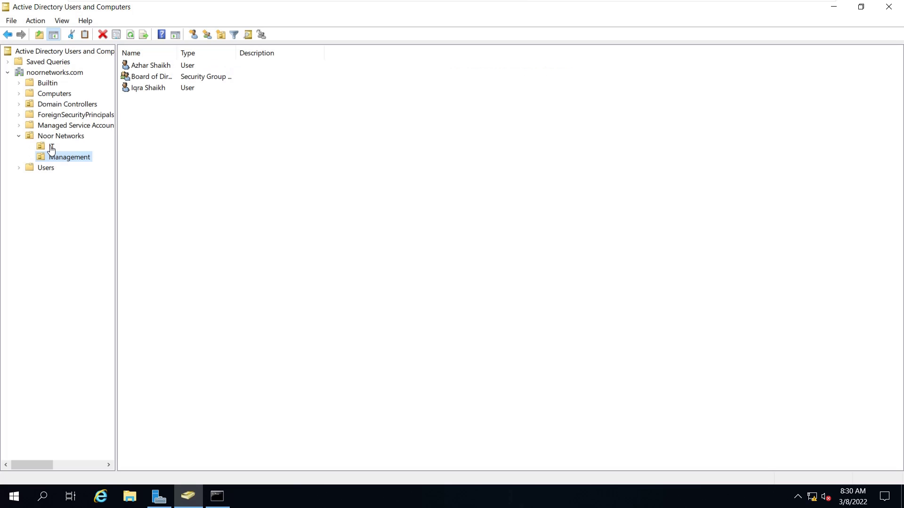
click(51, 147)
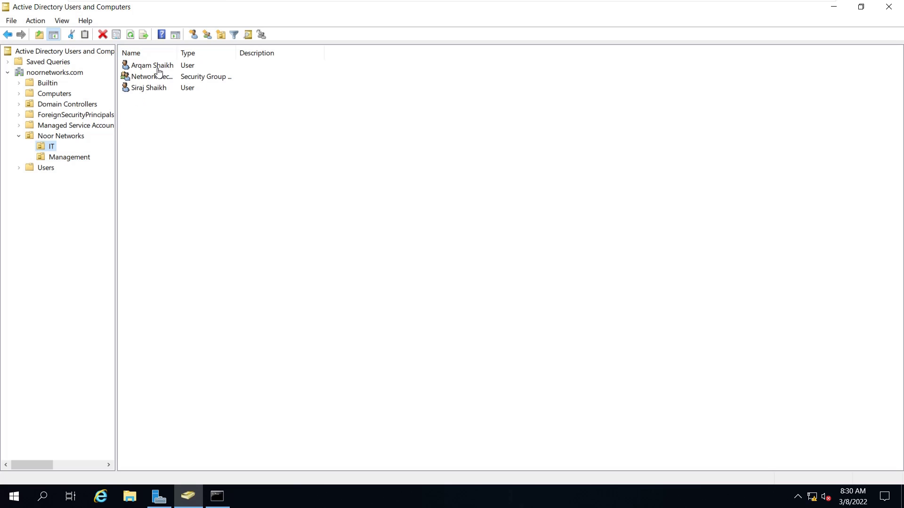
click(86, 156)
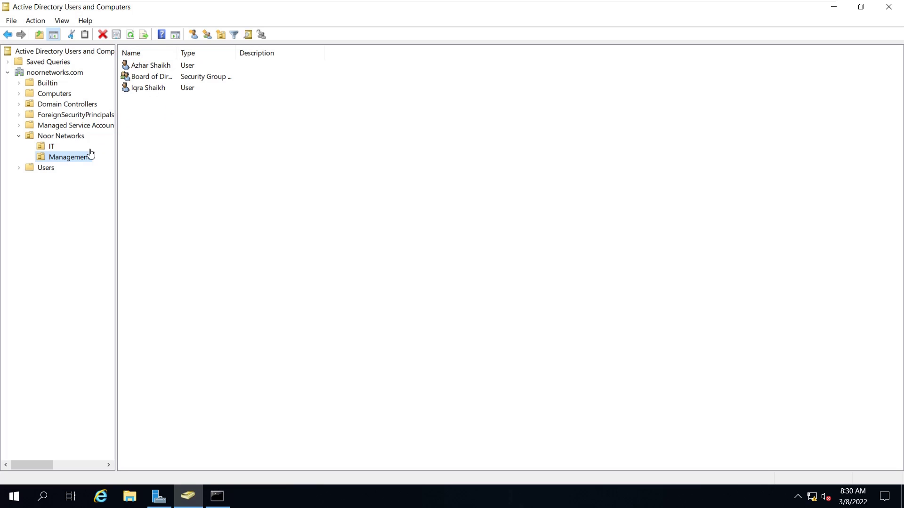
- Review the IT and security accounts in the domain's Users container, and reopen the Noor Networks organizational unit
click(47, 168)
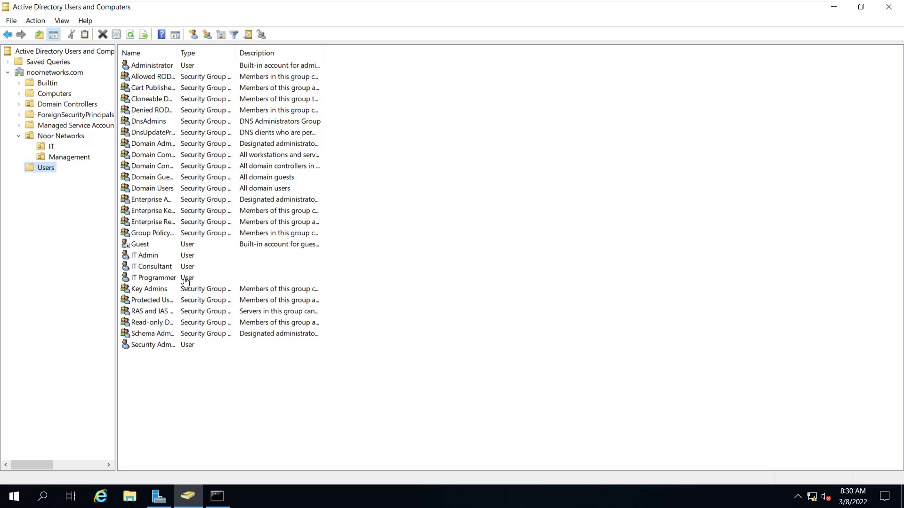
click(153, 257)
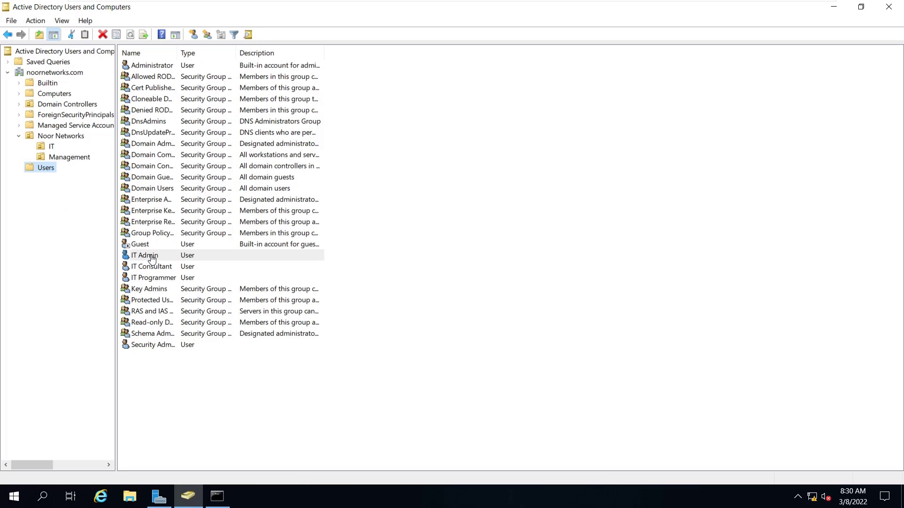
click(150, 269)
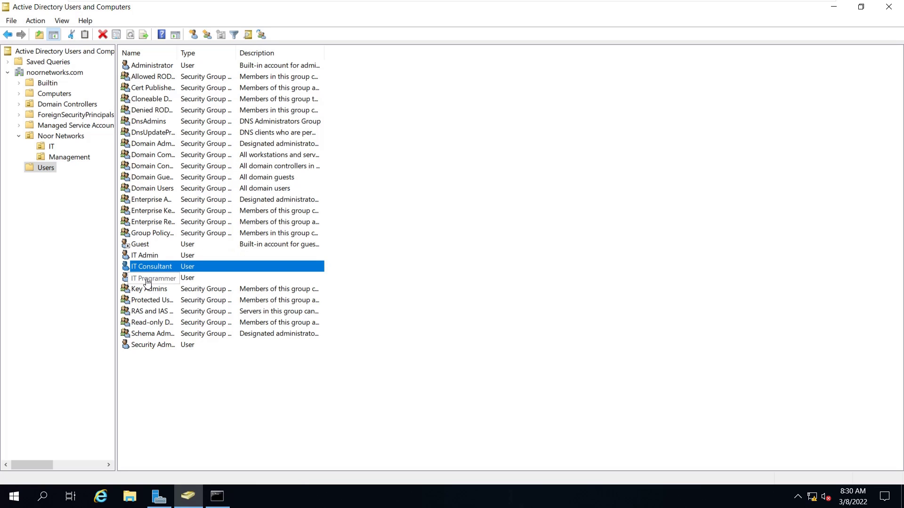
click(148, 281)
click(149, 347)
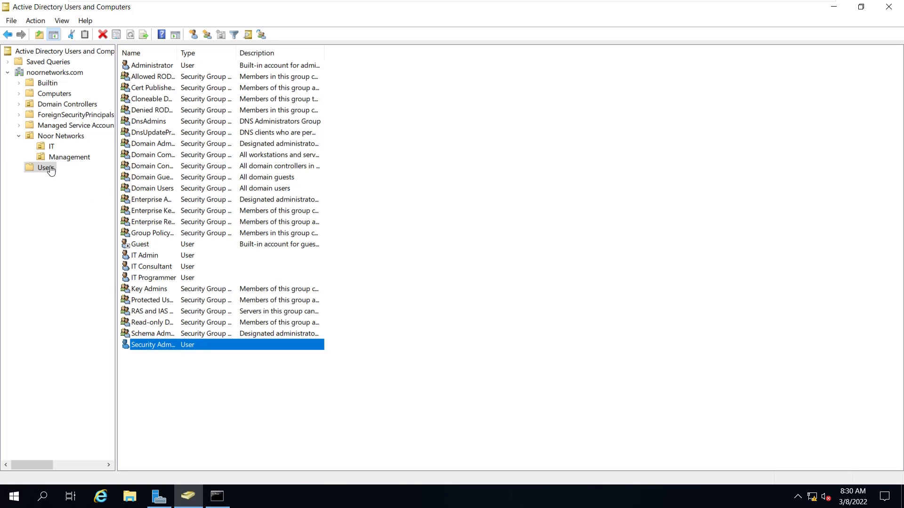
click(60, 137)
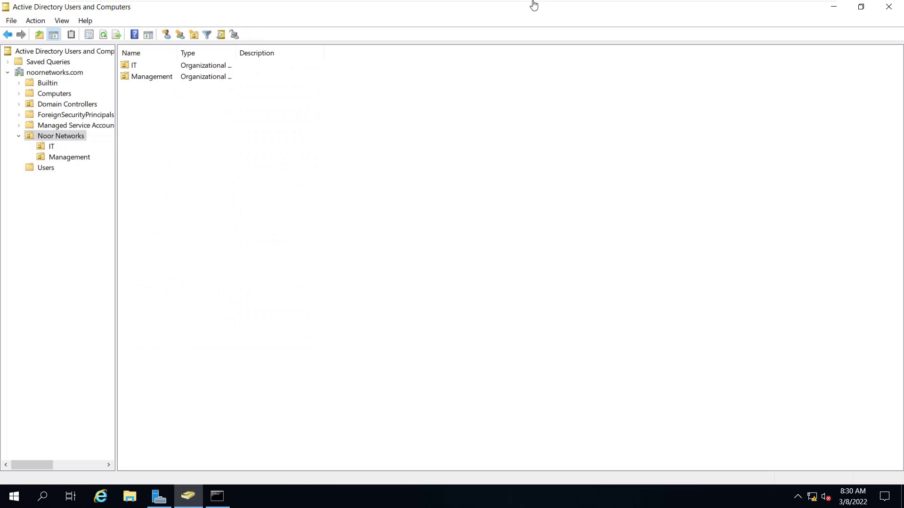
- Return to Client-PC1 and select the entire noornetworks.com domain with all its groups for import
mouse_move(624, 6)
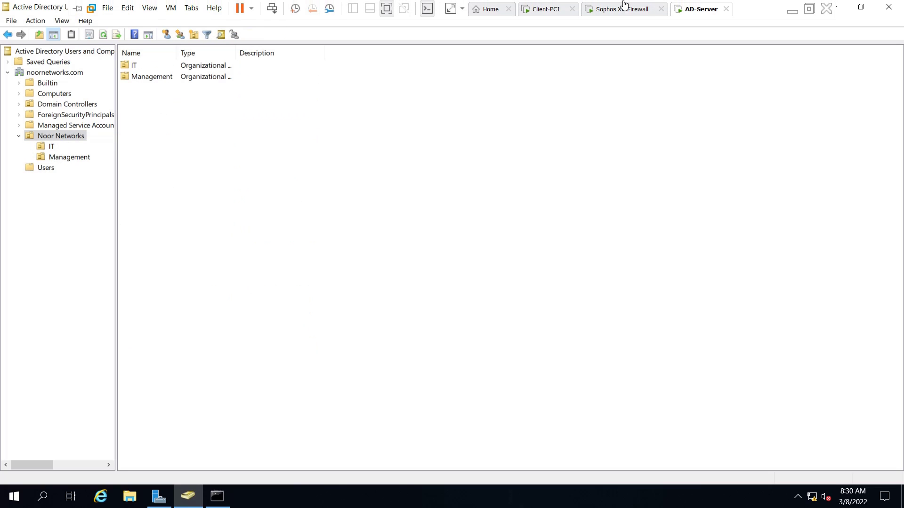
click(554, 13)
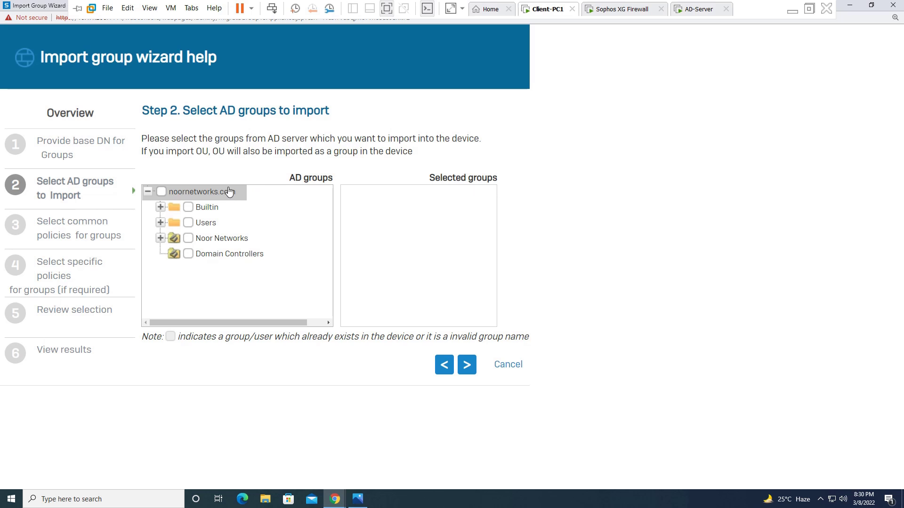
click(161, 192)
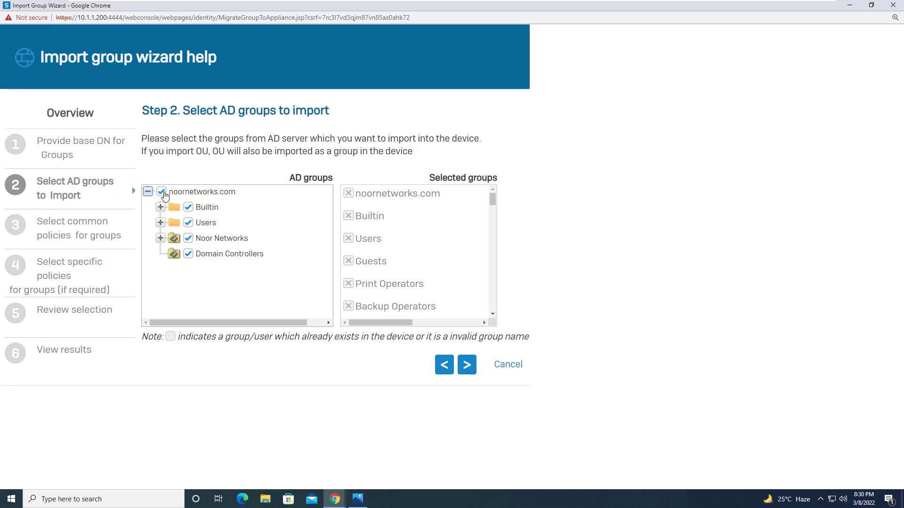
- Replace the whole-domain selection with only the Users container and the Noor Networks OU, and proceed to the common policies
click(162, 193)
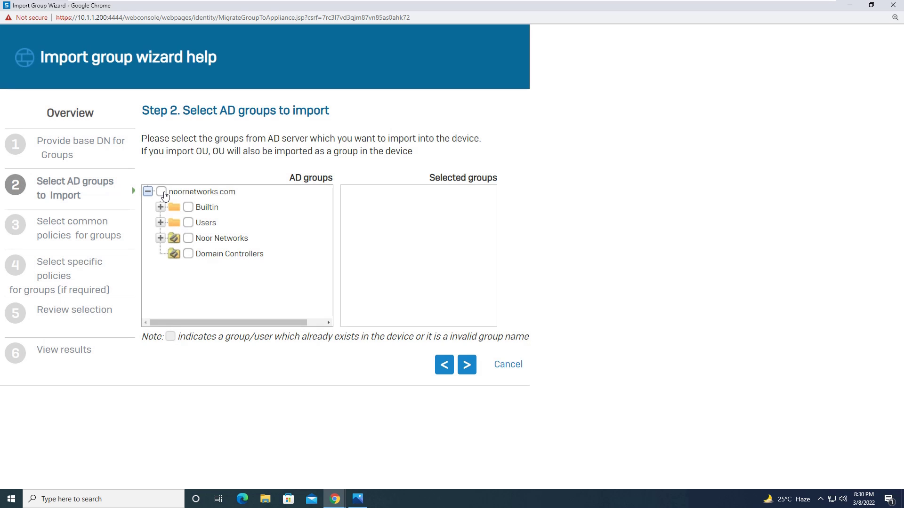
click(160, 223)
click(160, 222)
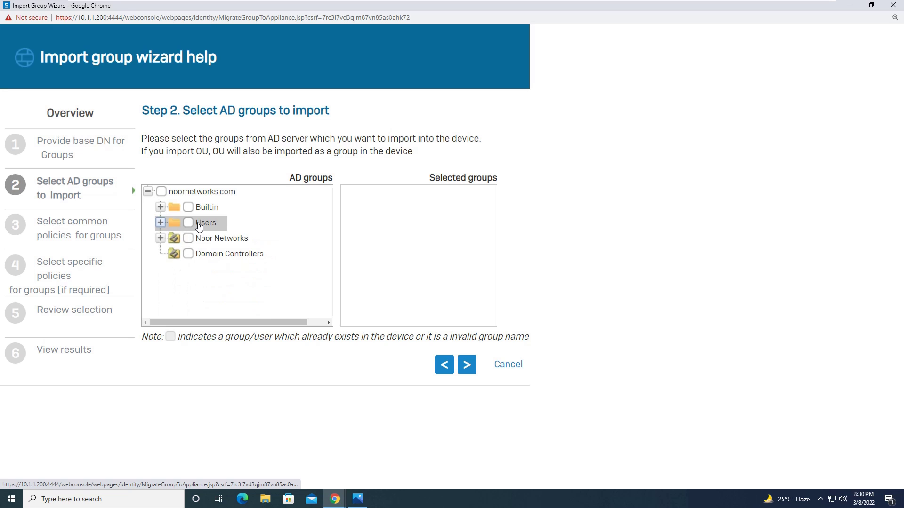
click(191, 225)
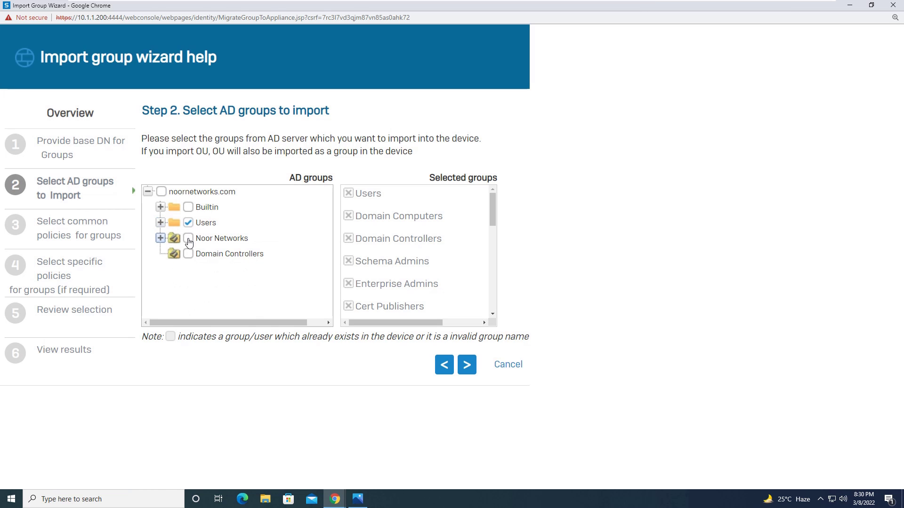
click(188, 240)
click(467, 366)
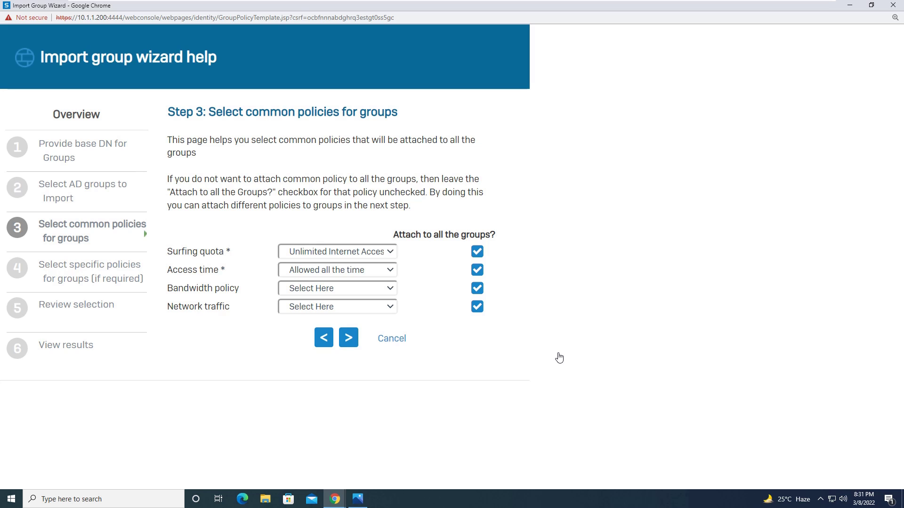
- Accept the default common policies for all groups and review the full summary of groups and policies for import
click(348, 337)
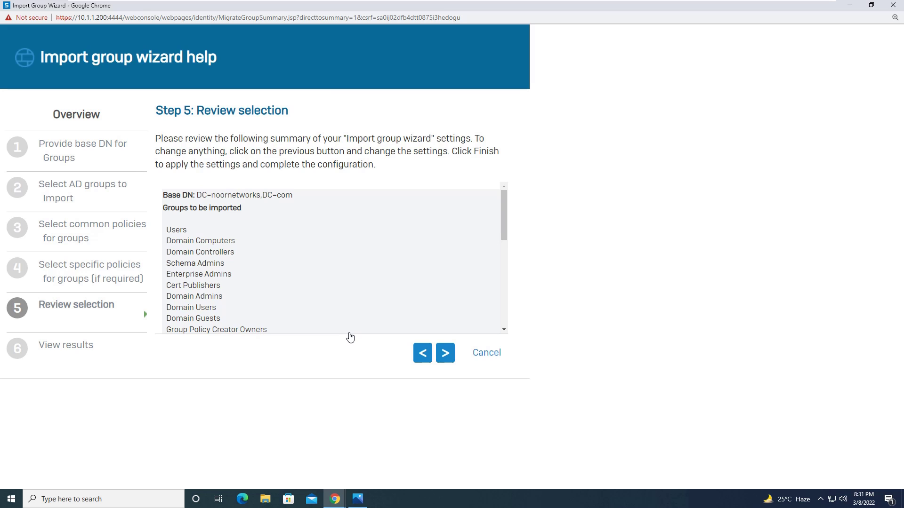
drag(503, 226, 504, 233)
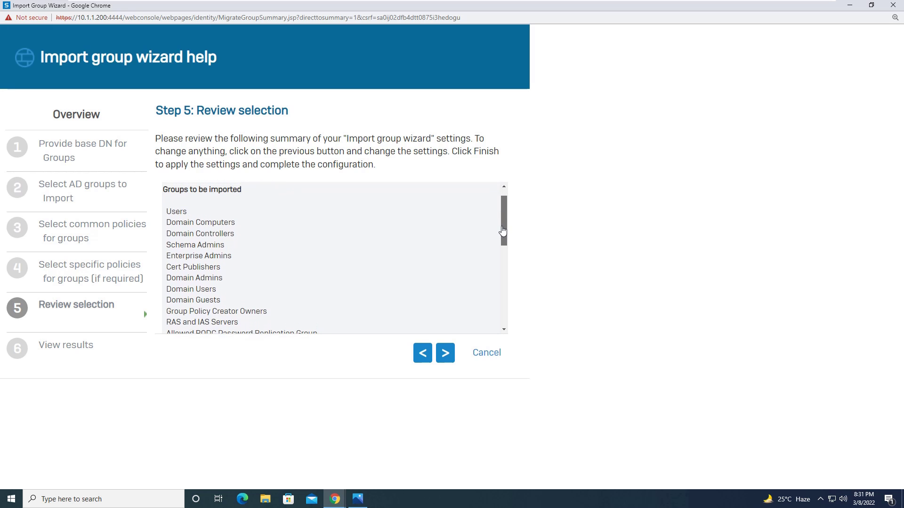
drag(502, 230, 504, 196)
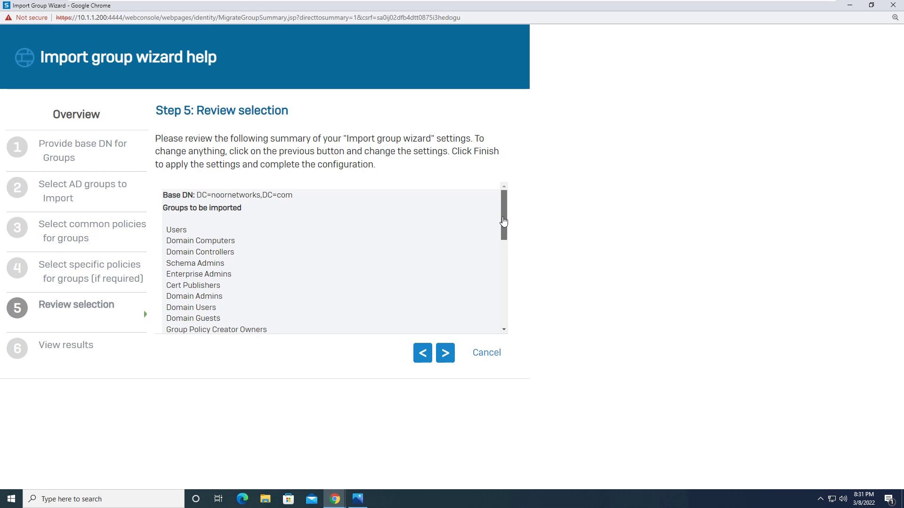
drag(502, 223, 500, 305)
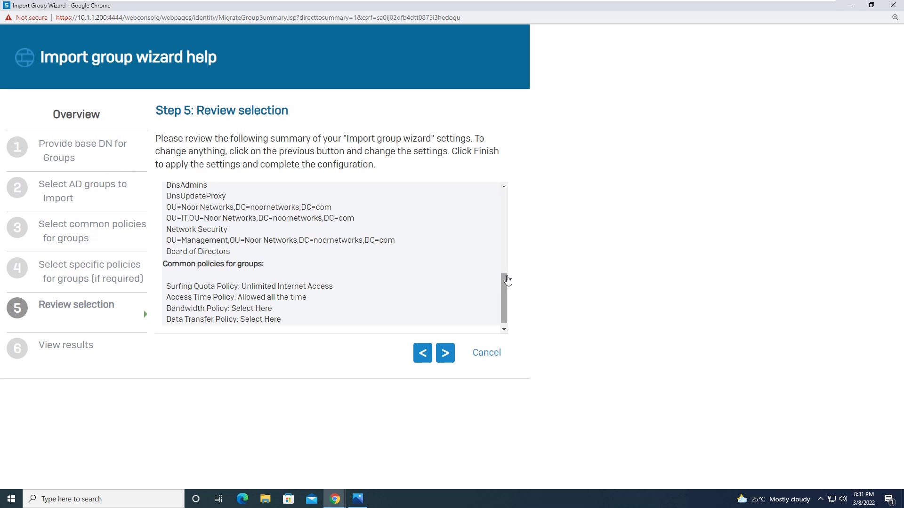
drag(505, 283, 507, 185)
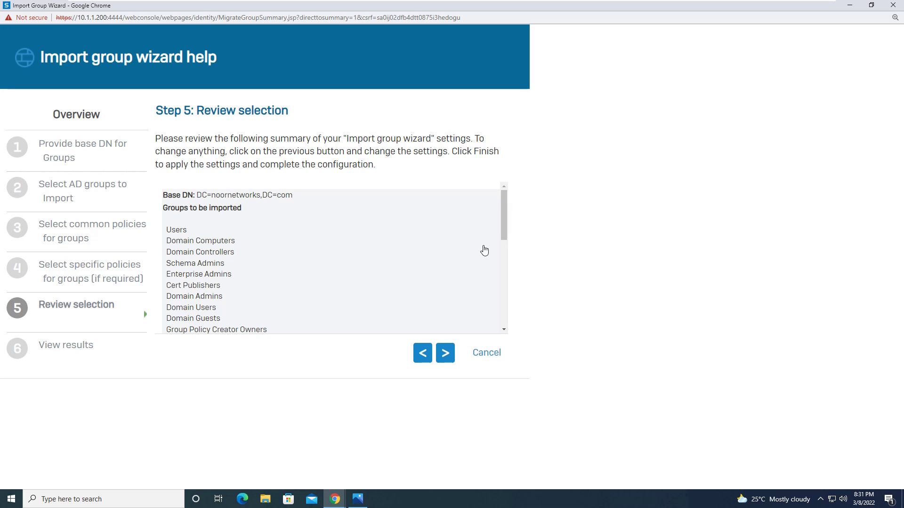
- Finish the group selection review and confirm the migration of the summarized groups to the device
click(446, 355)
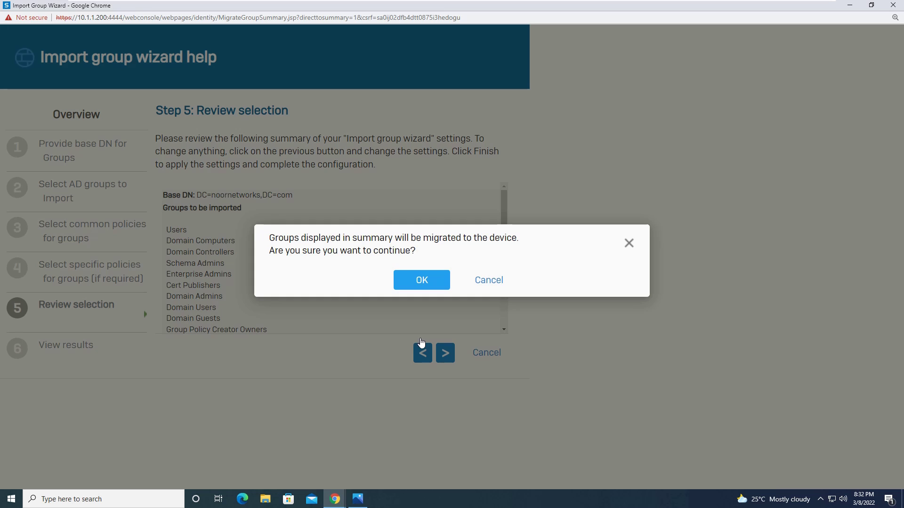
click(420, 285)
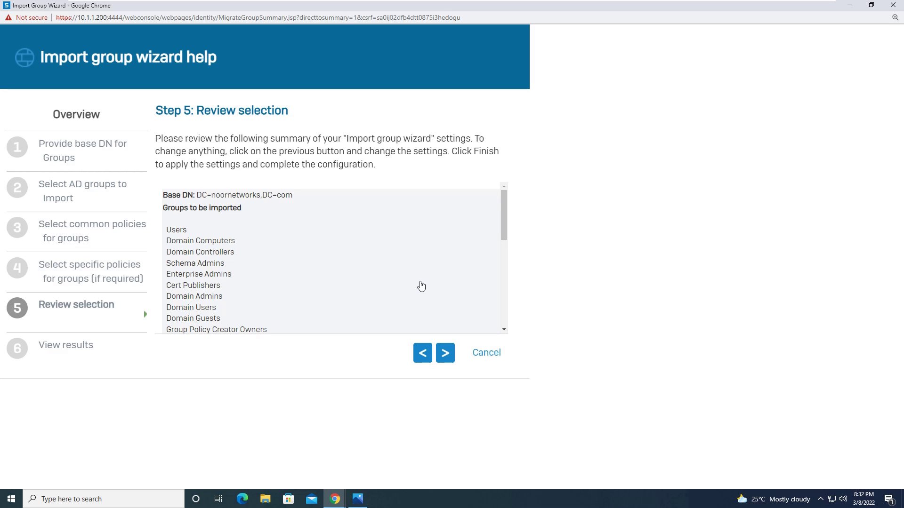
click(446, 354)
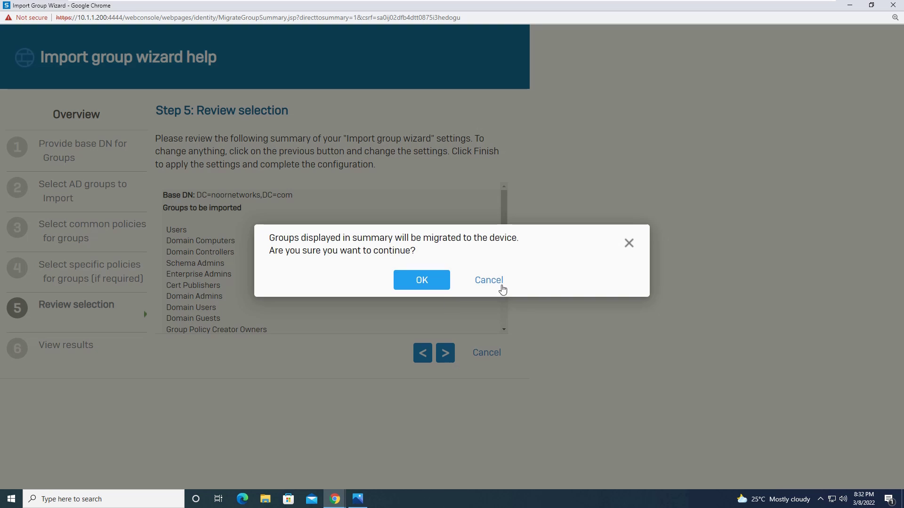
click(628, 245)
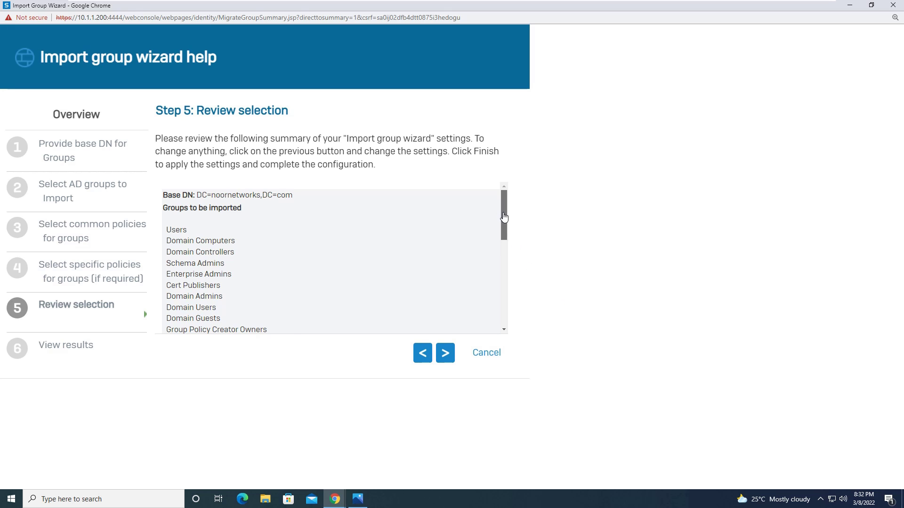
drag(504, 216, 508, 190)
drag(503, 228, 495, 186)
click(445, 354)
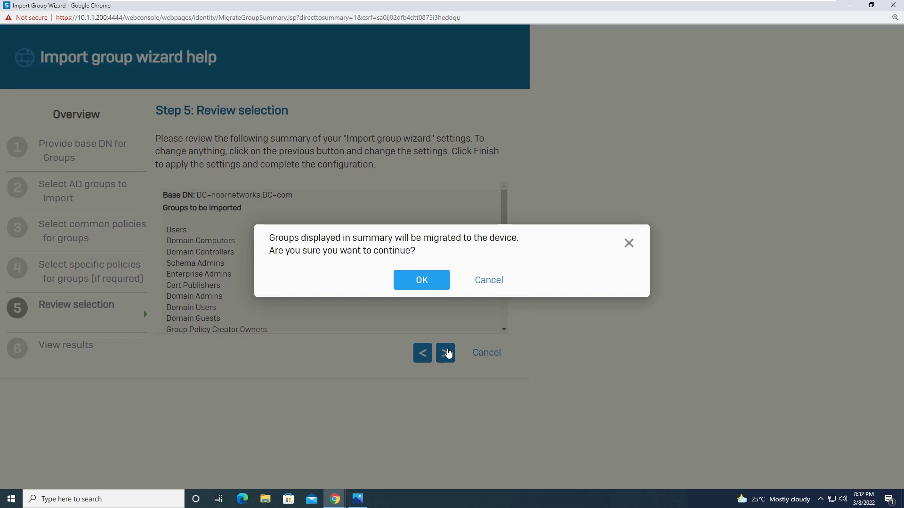
click(430, 281)
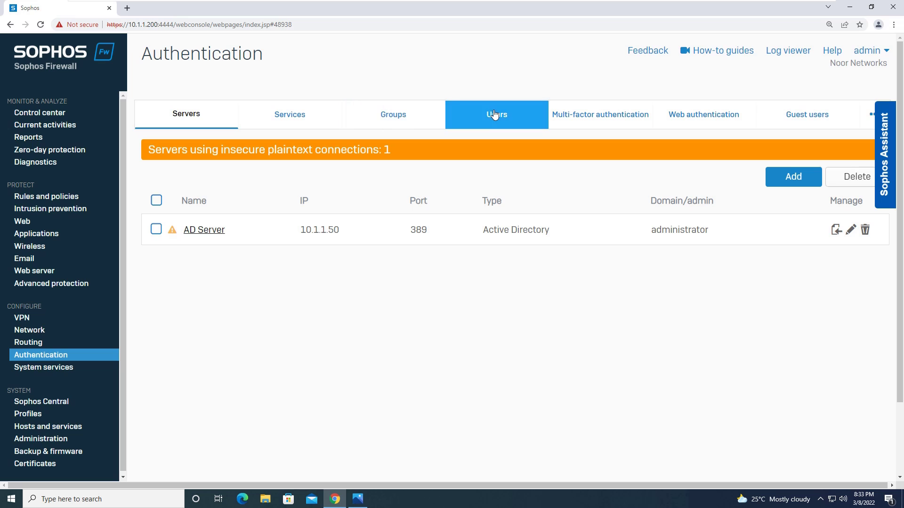
- Examine both pages of the firewall's authentication groups for the imported AD groups, and check the authentication users list
click(403, 116)
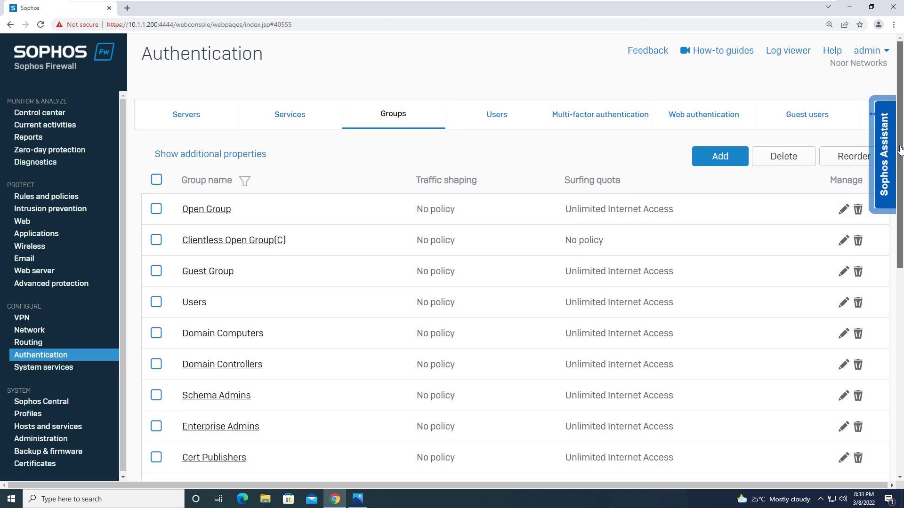
drag(902, 148, 900, 154)
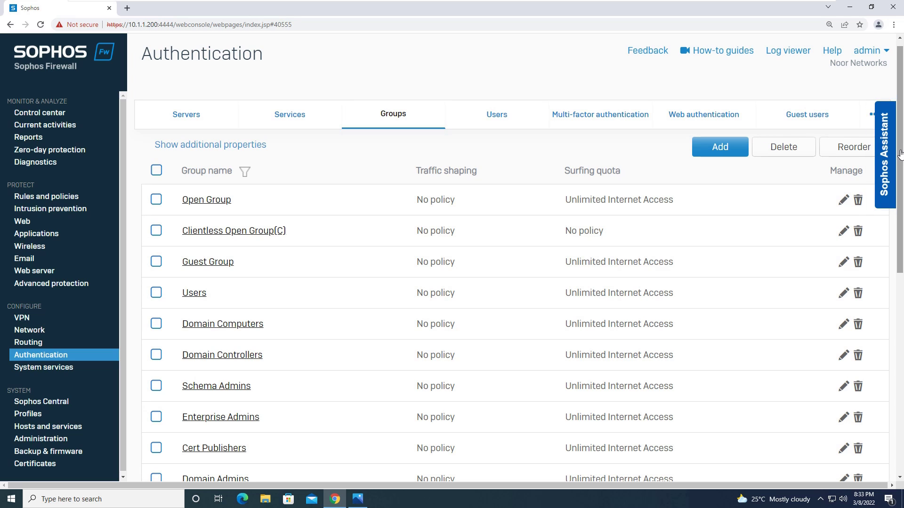
scroll(754, 198, down, 2)
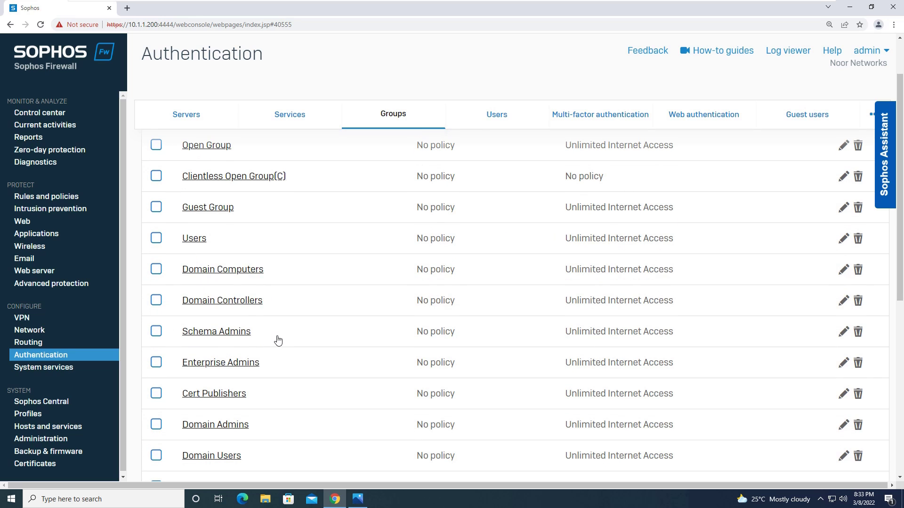
drag(901, 158, 899, 419)
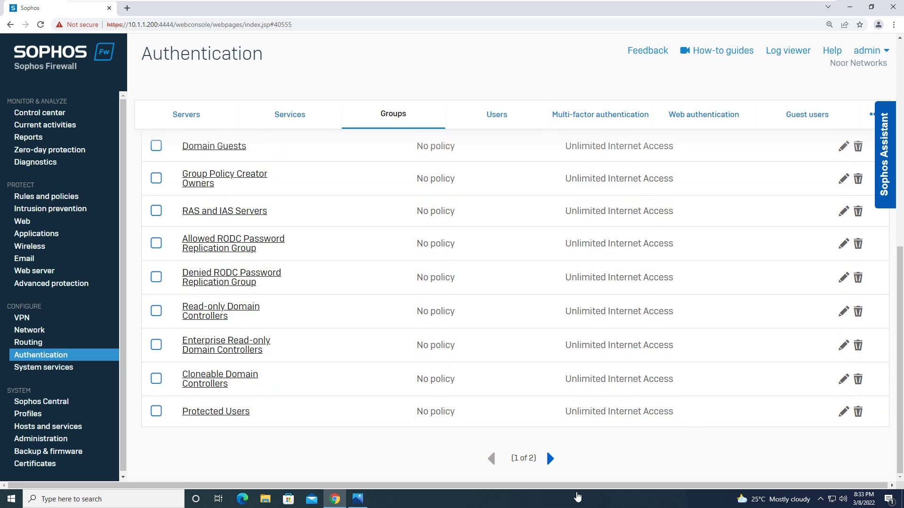
click(550, 459)
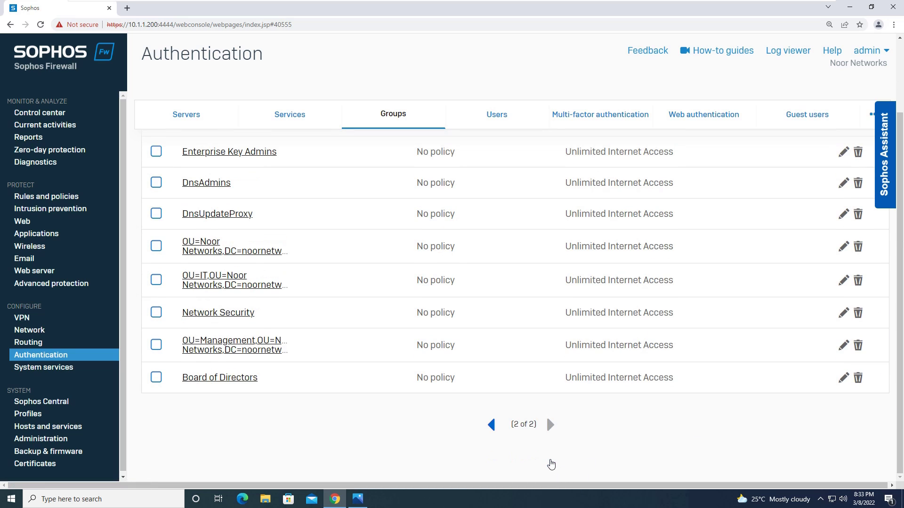
click(492, 426)
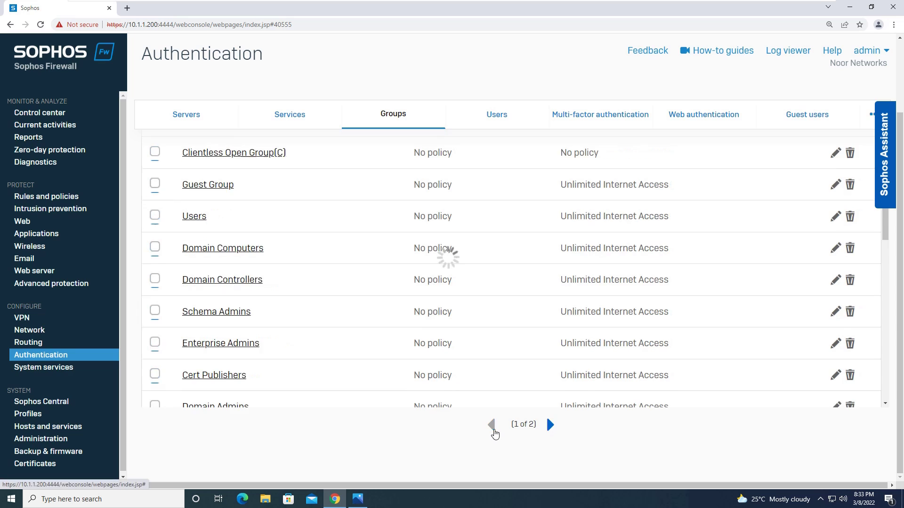
click(495, 120)
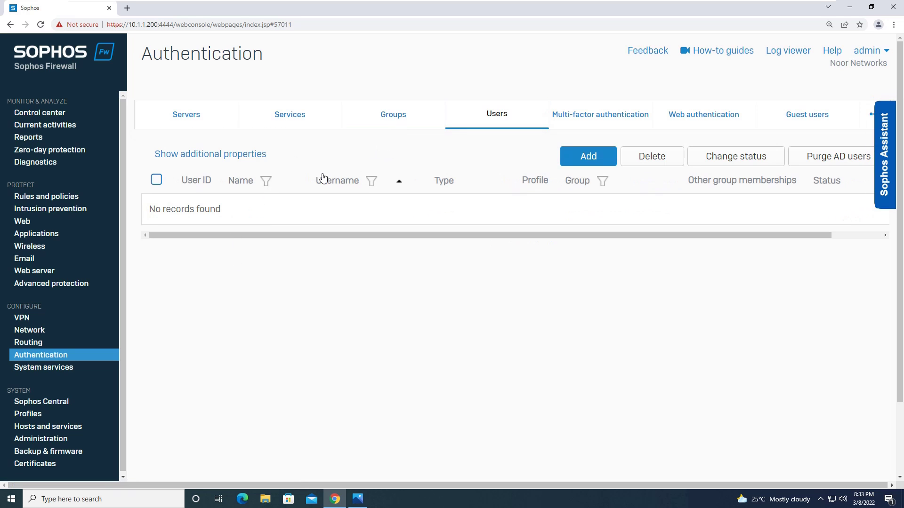
click(376, 117)
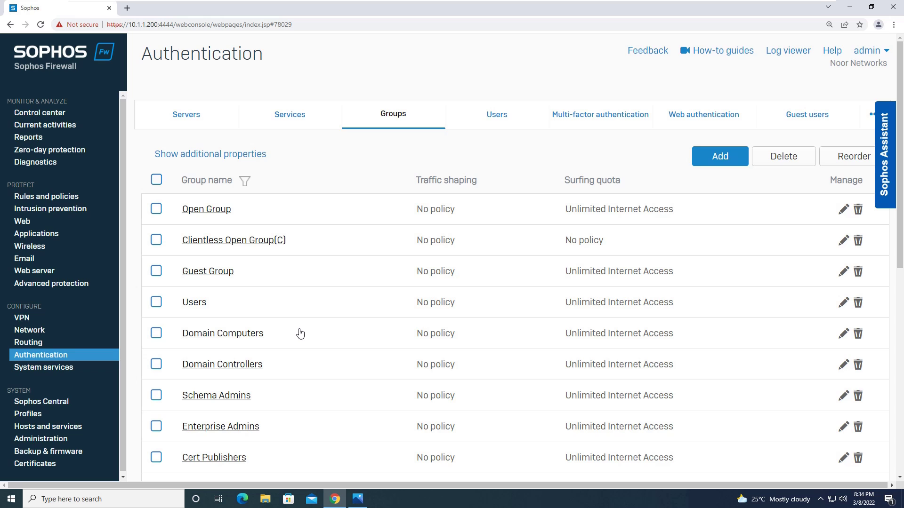
- Exit the full-screen view of the Client-PC1 virtual machine to show the VMware Workstation window
mouse_move(626, 3)
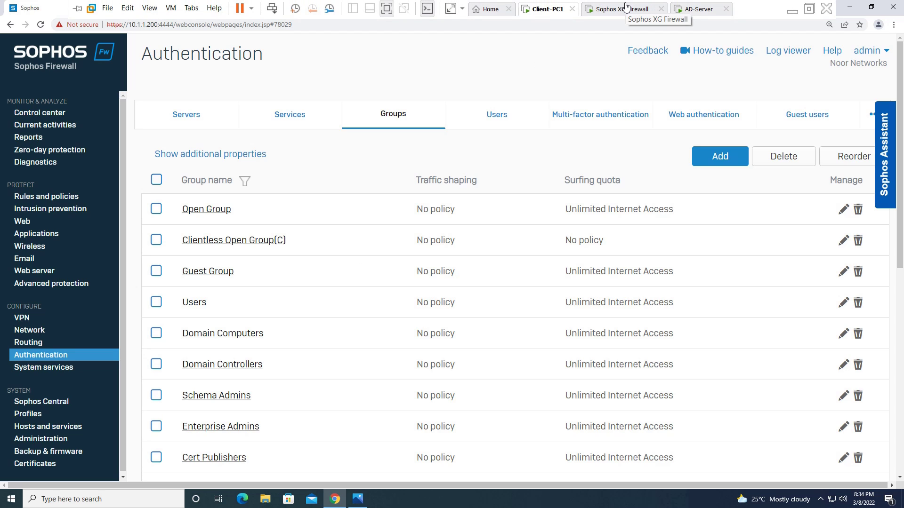
click(387, 9)
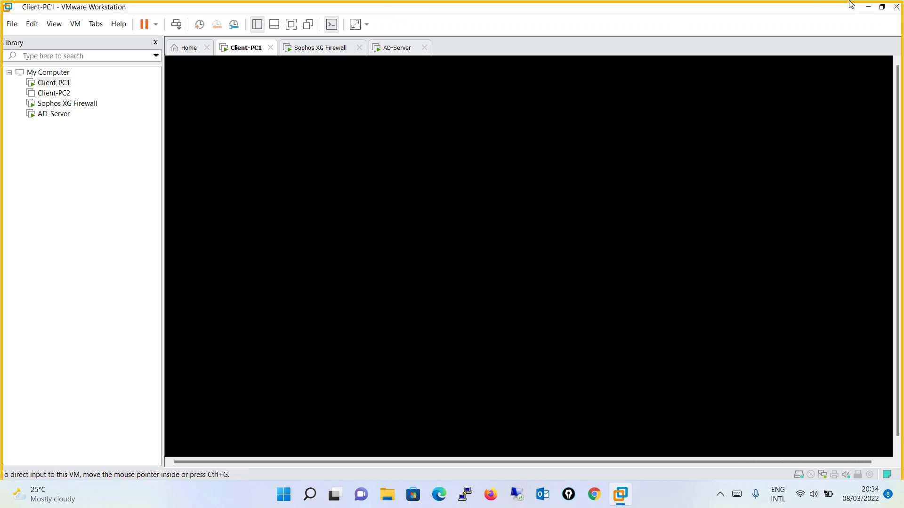